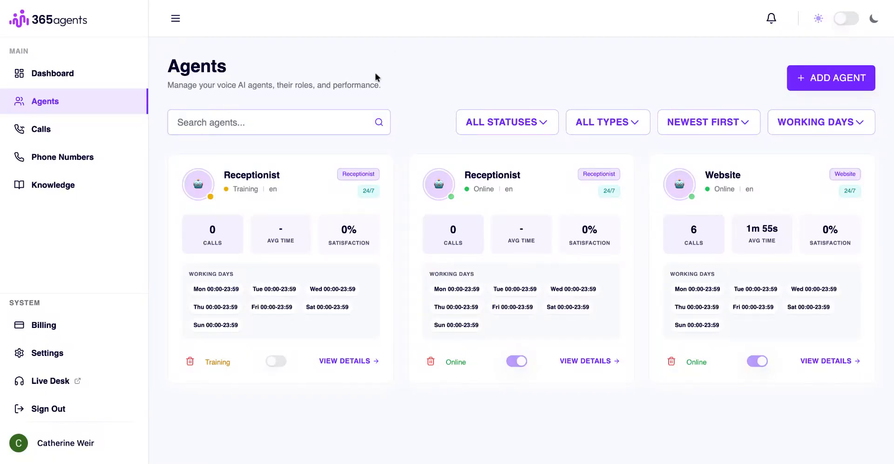
Step: Start a new agent of the Receptionist type and continue to the job description
click(813, 80)
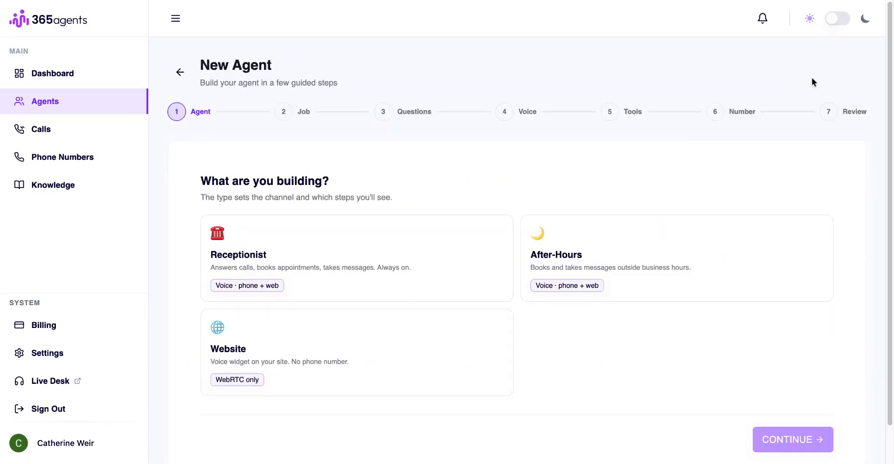
scroll(424, 253, down, 1)
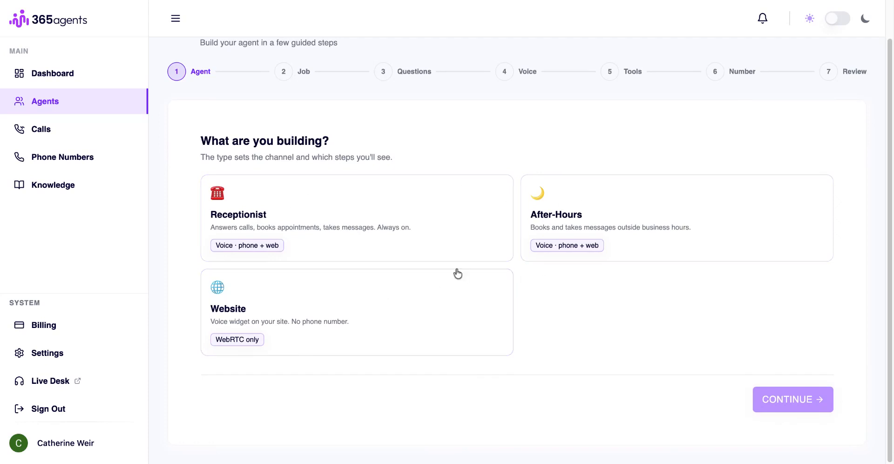
click(323, 206)
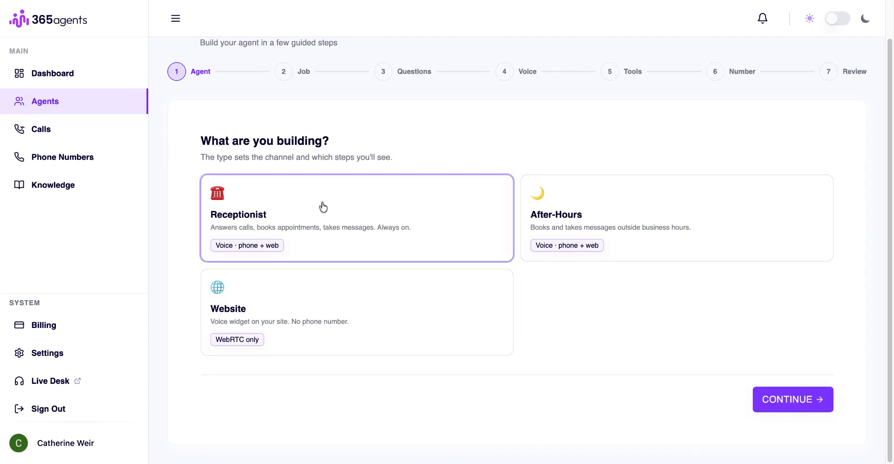
click(797, 400)
Step: Describe the agent's job as "Answer calls, give caller information about 365agents, book meetings and send a summary of incoming call transcripts"
click(212, 226)
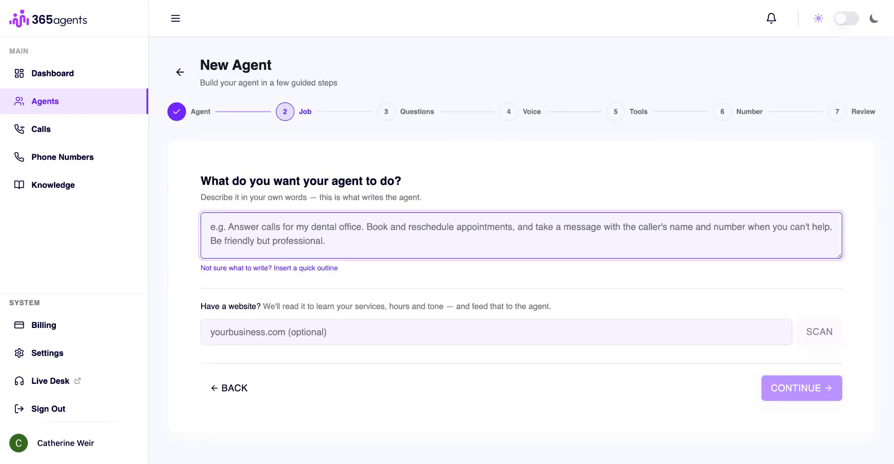
text(An)
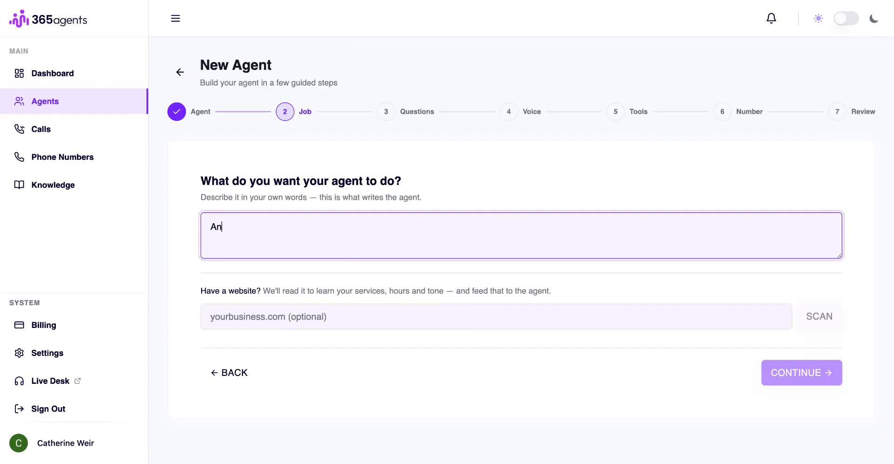
text(swer calls, g)
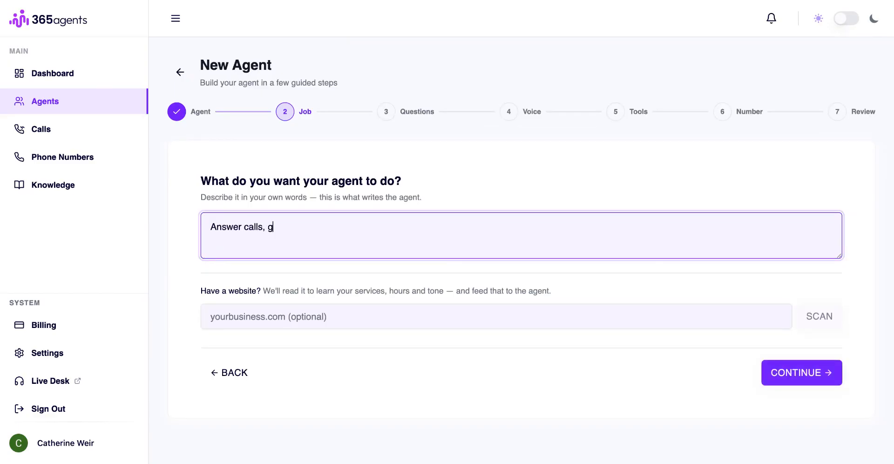
text(ive caller information an)
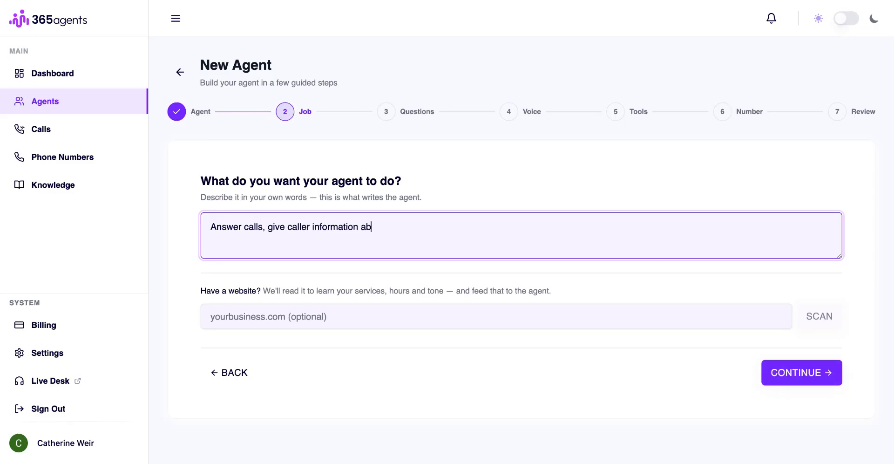
text(out 365agents, book meetin)
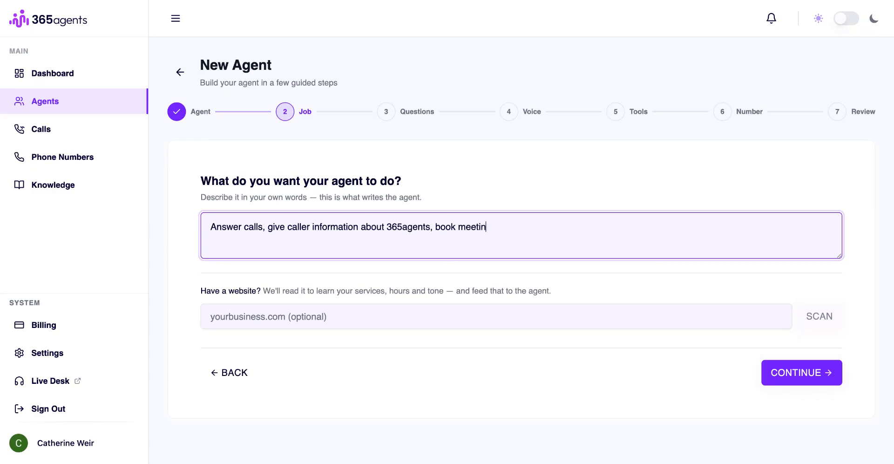
text(gs and send a summa)
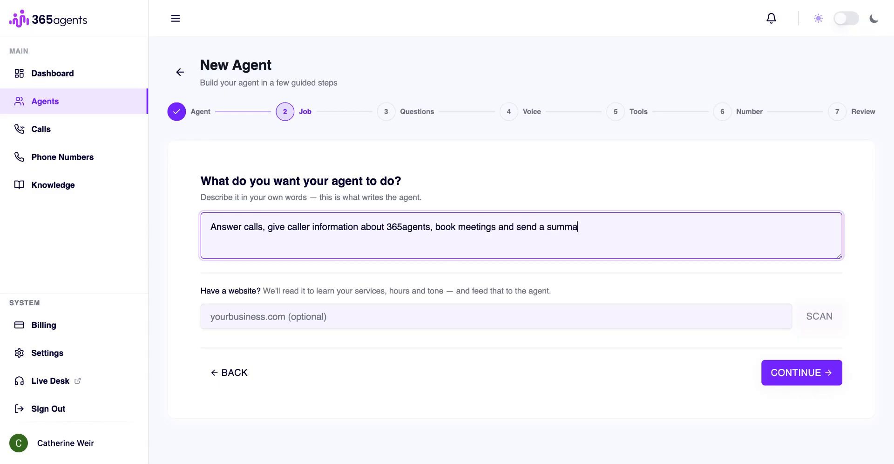
text(ry of incoming call)
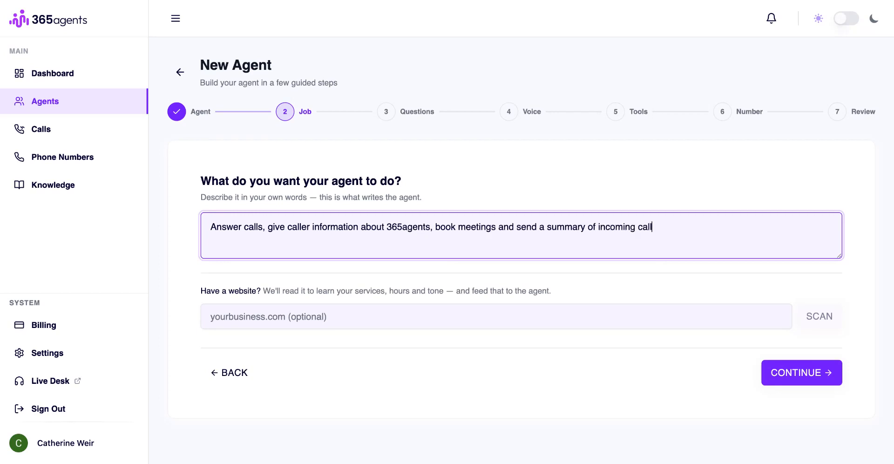
text( transcripts)
Step: Revise the job description so its second part reads "answer questions and give the caller information about 365agents"
click(289, 229)
text(th)
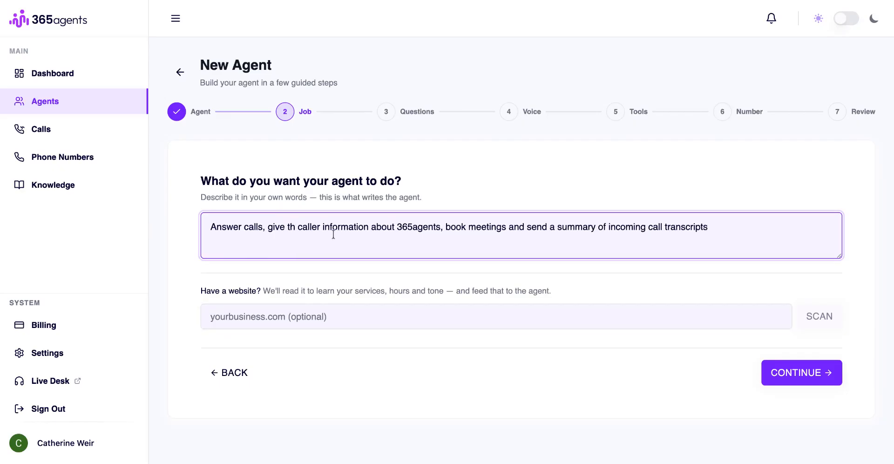
text(e)
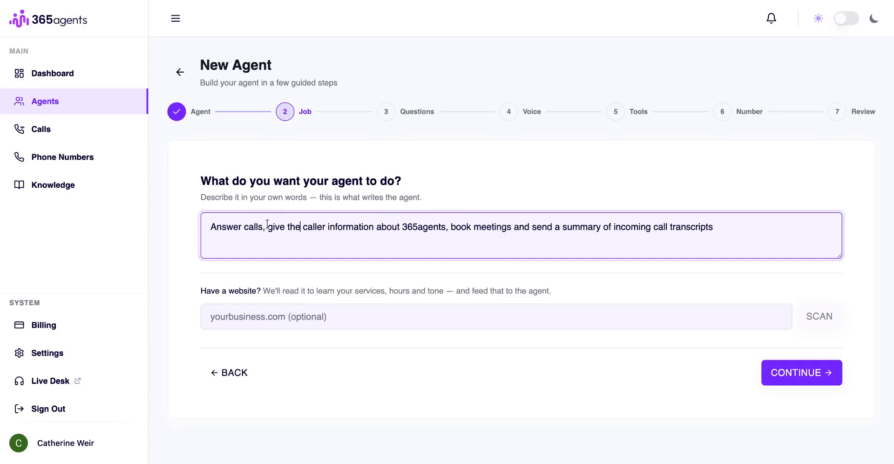
text(answer w)
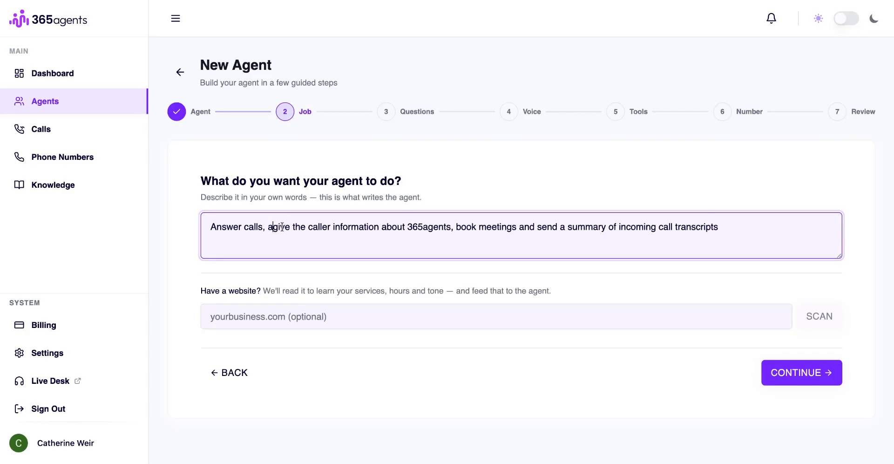
key(BackSpace)
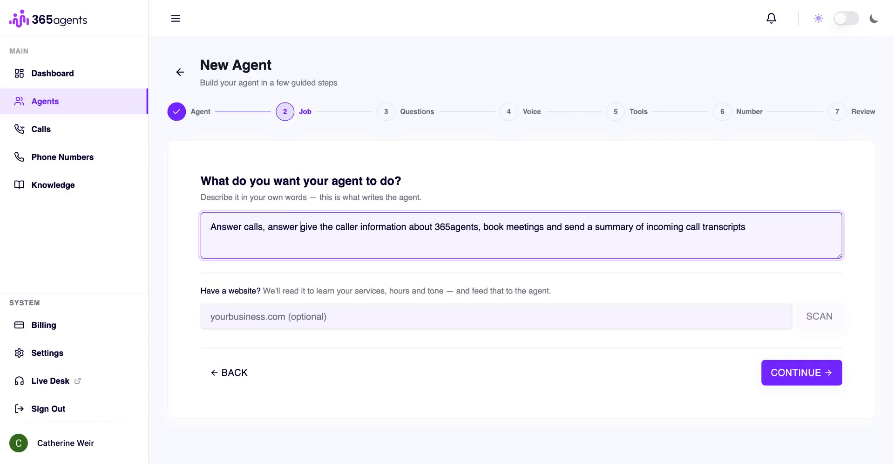
text(questions )
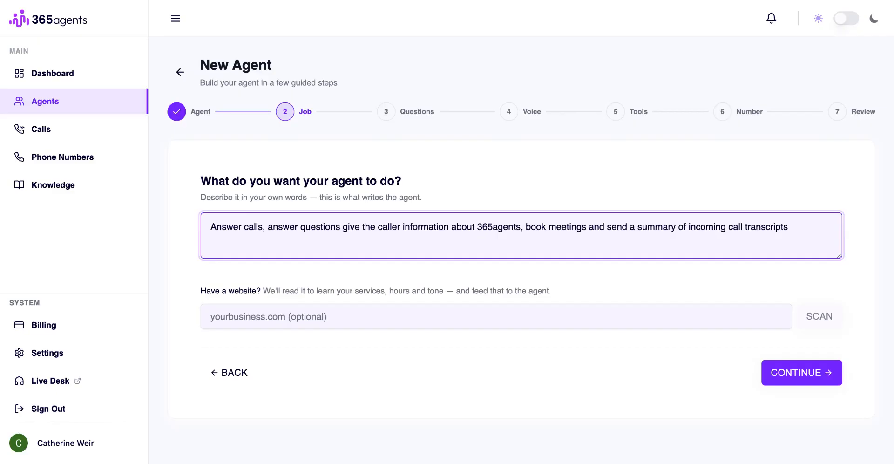
text(and)
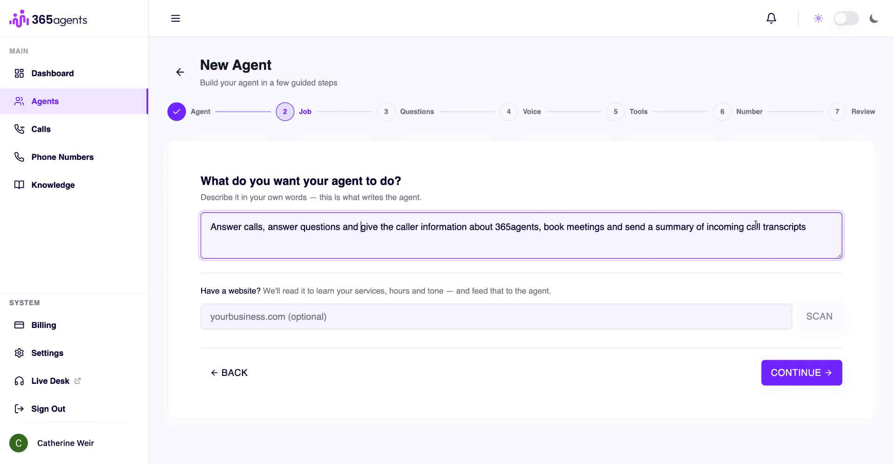
click(214, 315)
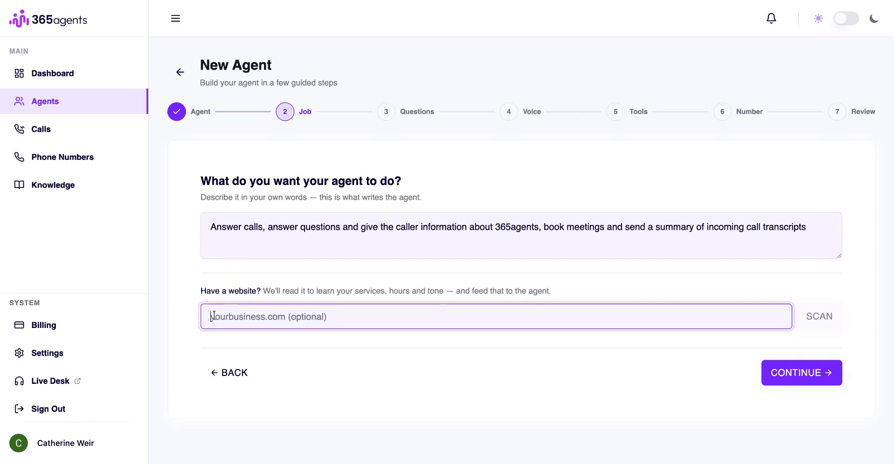
text(https://365agents.com/)
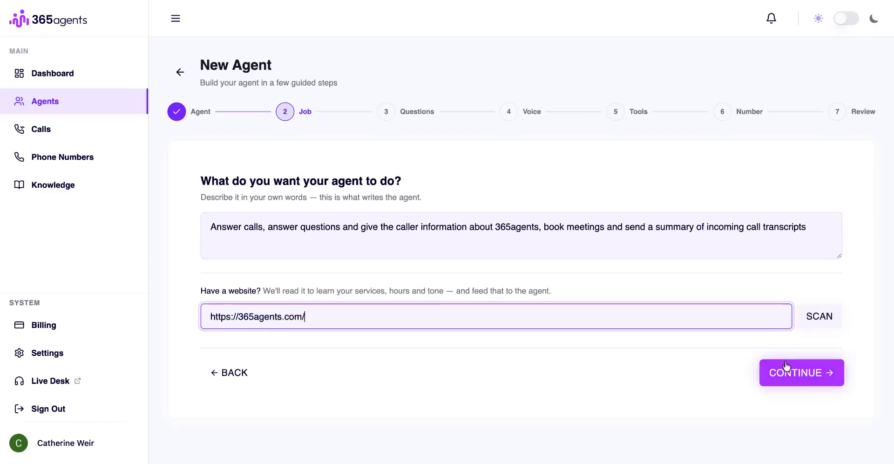
click(820, 320)
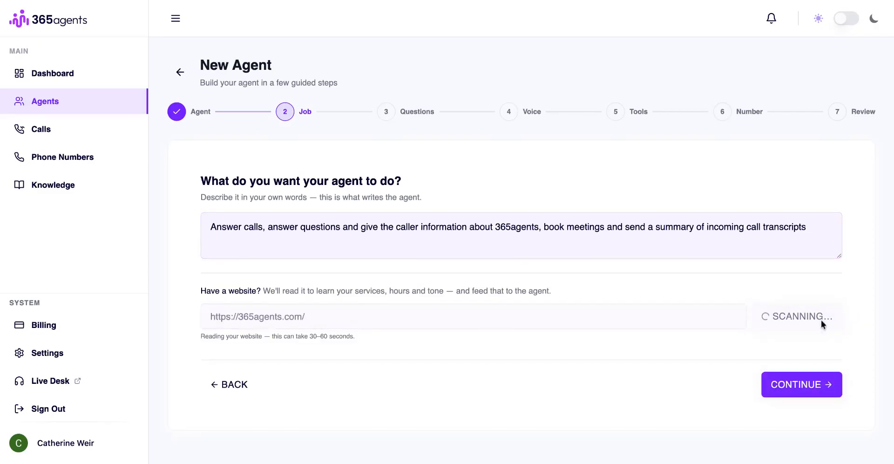
click(804, 393)
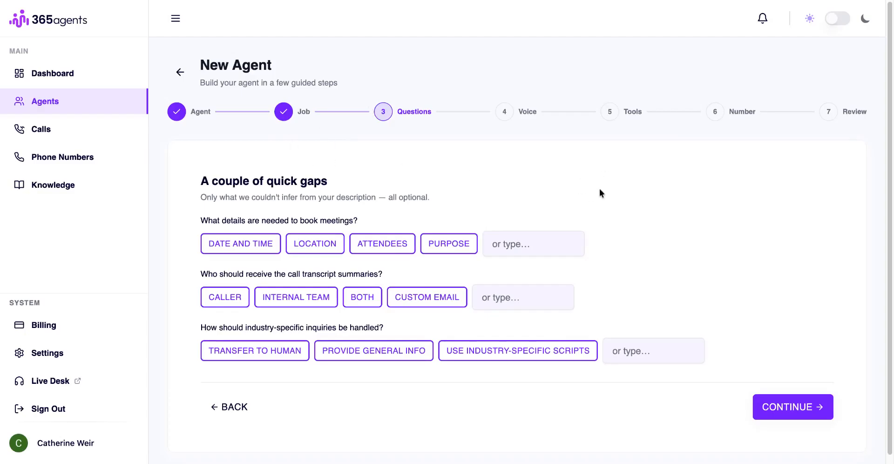
Step: Answer the questions with Date and time for meeting details, Both for summary recipients and Transfer to human for industry inquiries, and continue
scroll(600, 191, down, 1)
click(222, 239)
click(371, 241)
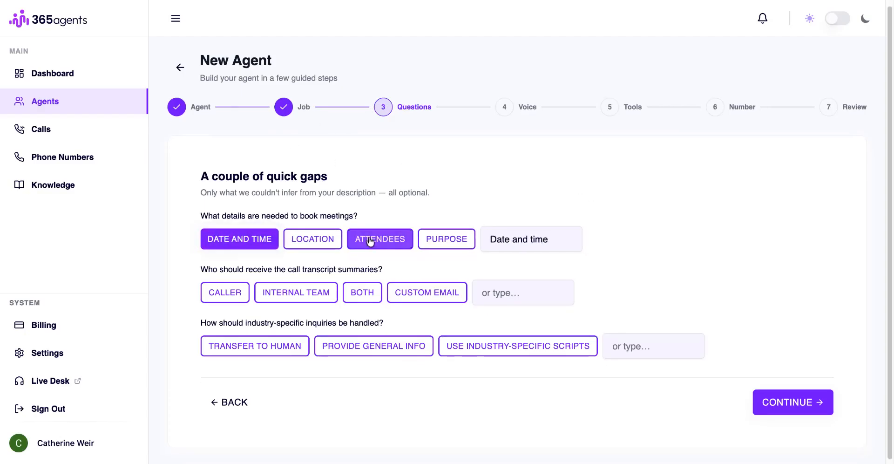
click(369, 240)
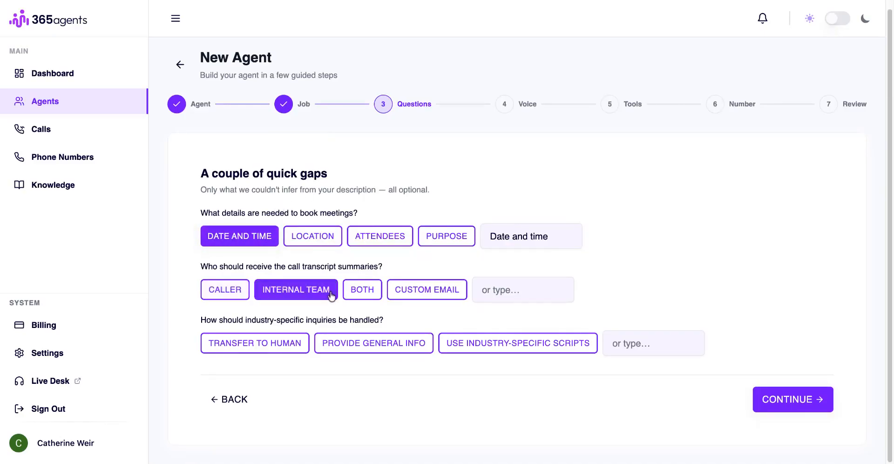
click(362, 290)
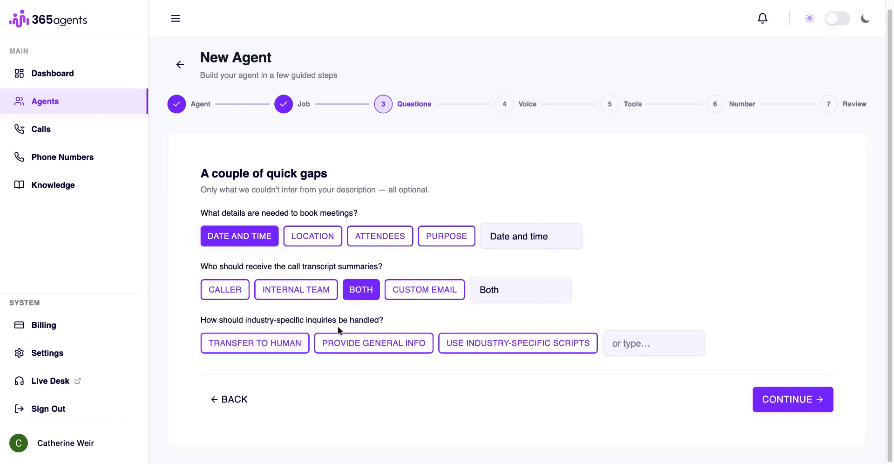
click(249, 348)
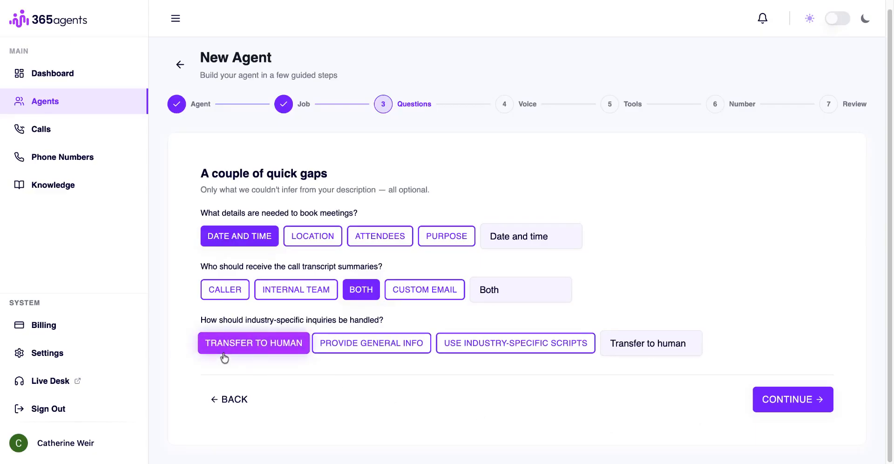
click(795, 408)
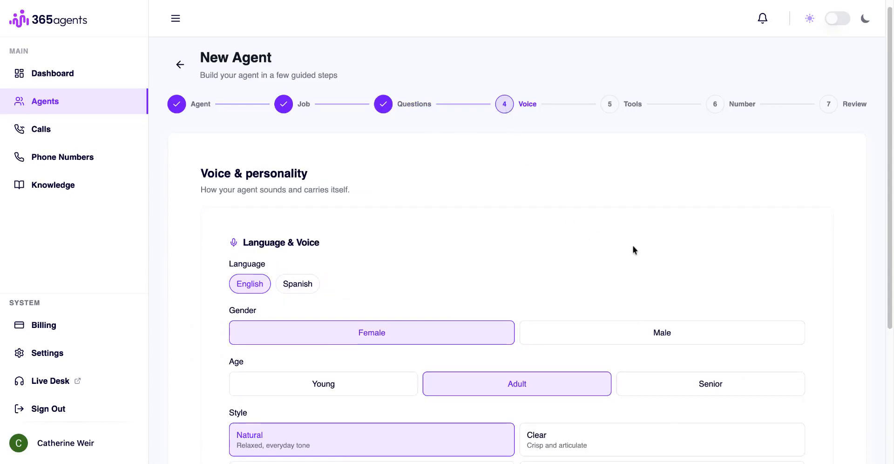
Step: Choose a female, adult voice for the agent and continue to the tools stage
scroll(632, 250, down, 2)
scroll(631, 251, up, 3)
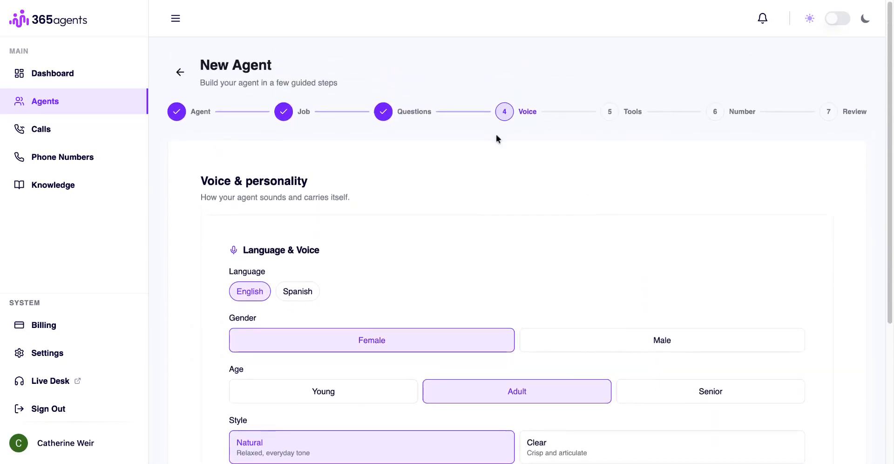
scroll(512, 168, down, 2)
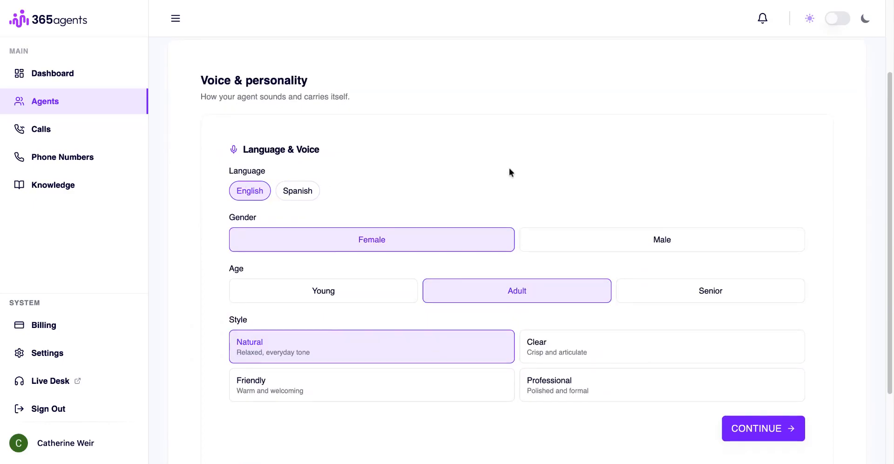
scroll(509, 172, down, 2)
click(568, 144)
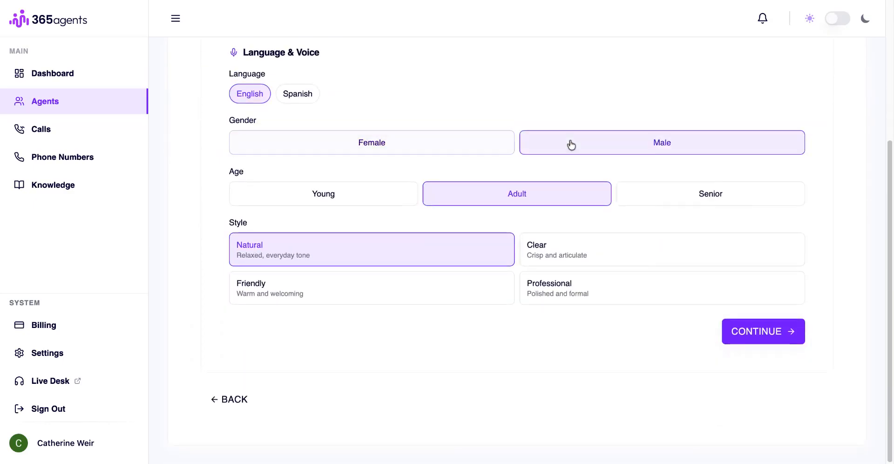
click(454, 142)
click(358, 190)
click(475, 194)
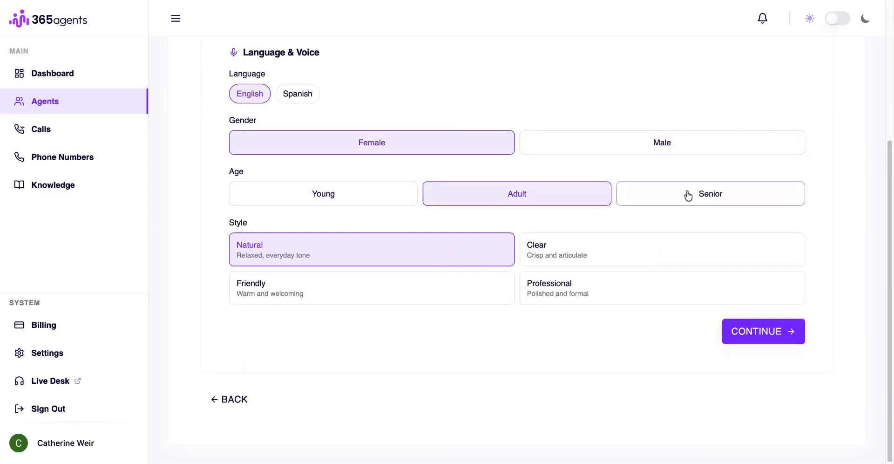
click(689, 196)
click(541, 203)
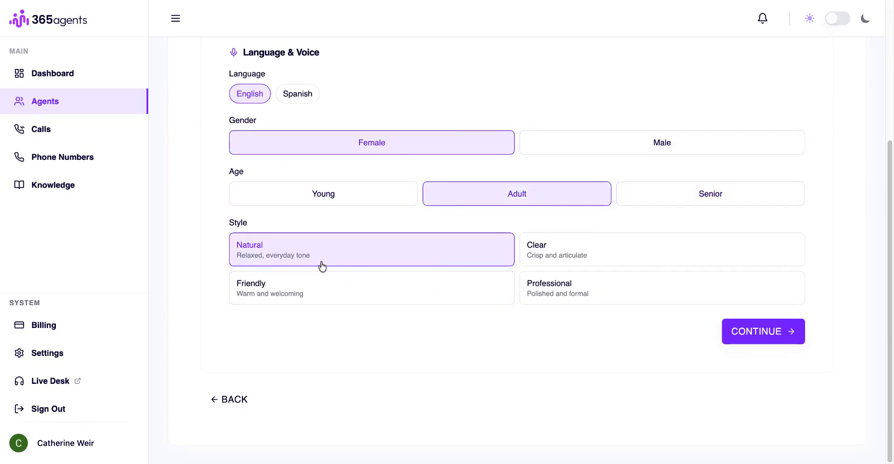
click(777, 338)
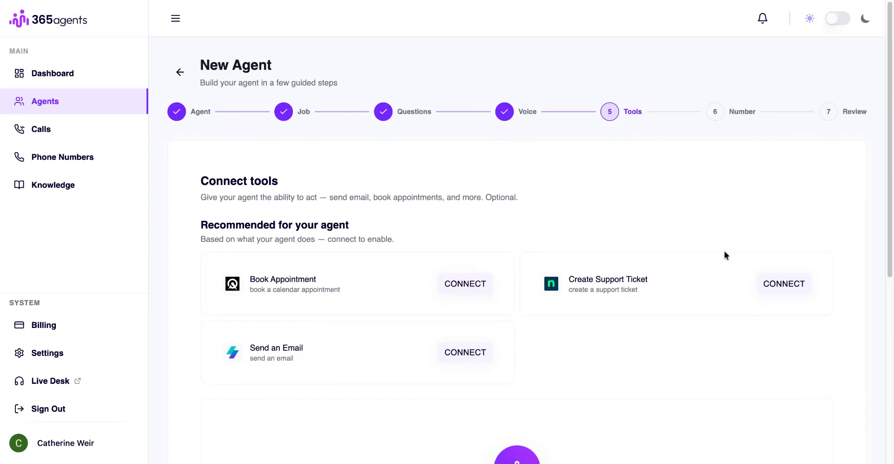
Step: Search the tool marketplace for gmail and start attaching Gmail's Send Email action to the agent
scroll(720, 272, down, 2)
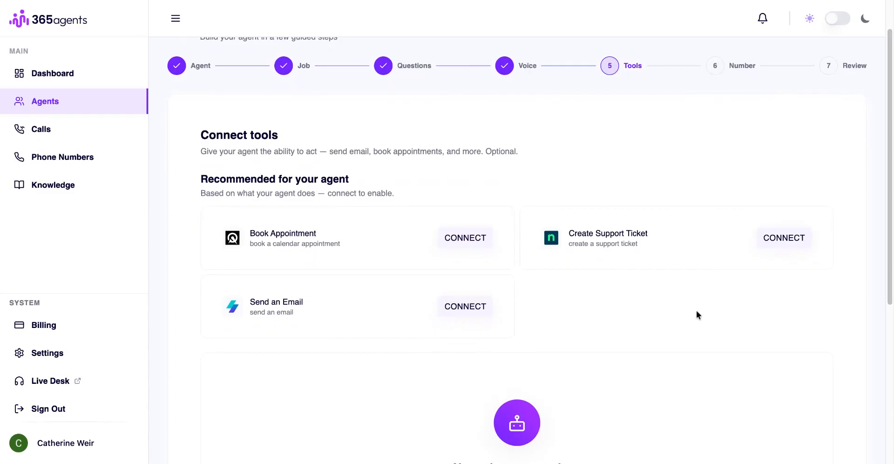
scroll(697, 310, down, 3)
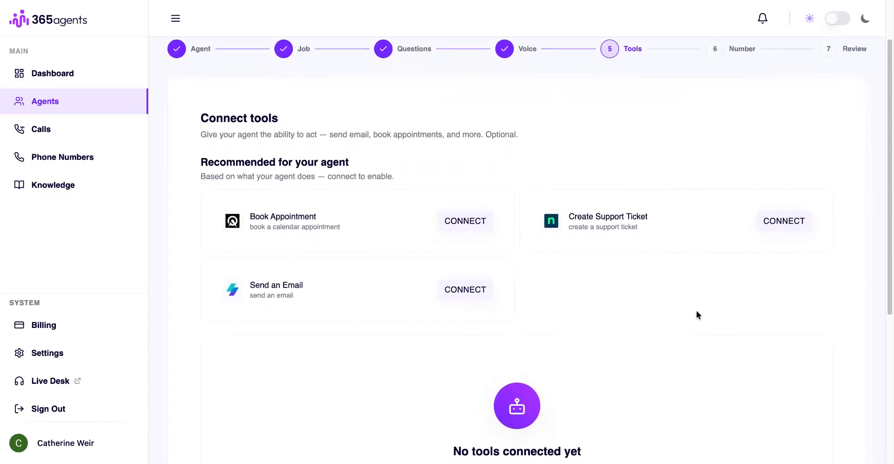
scroll(702, 290, down, 2)
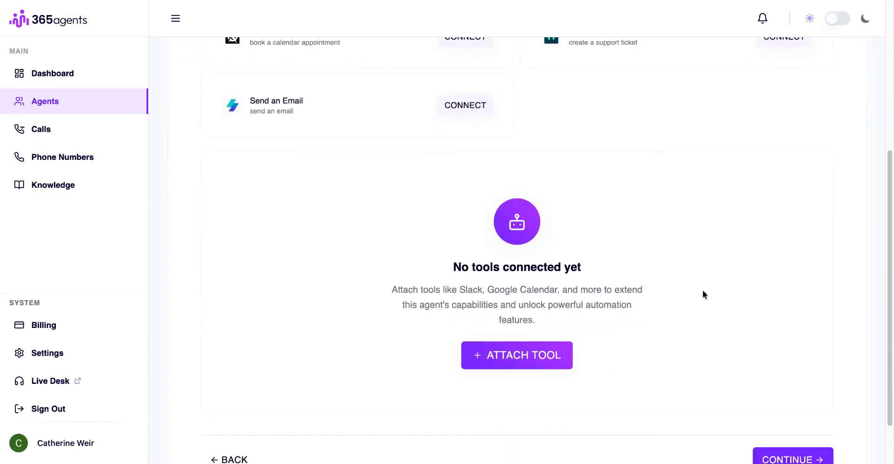
click(517, 353)
click(109, 65)
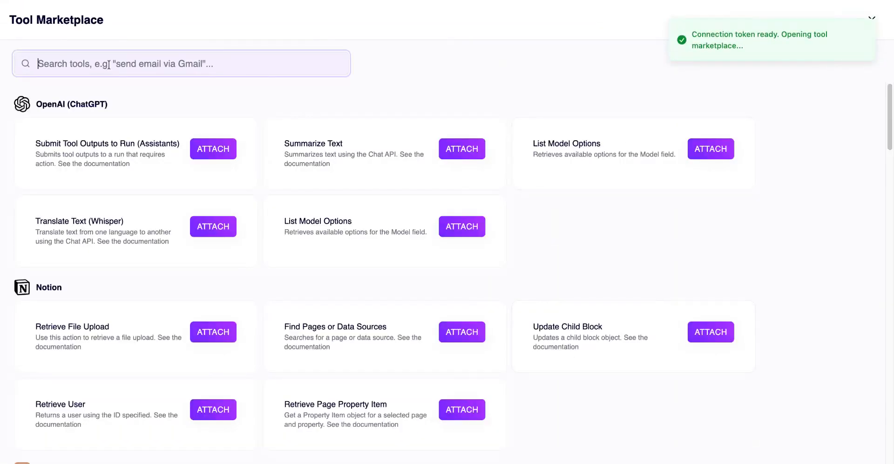
text(gamisl)
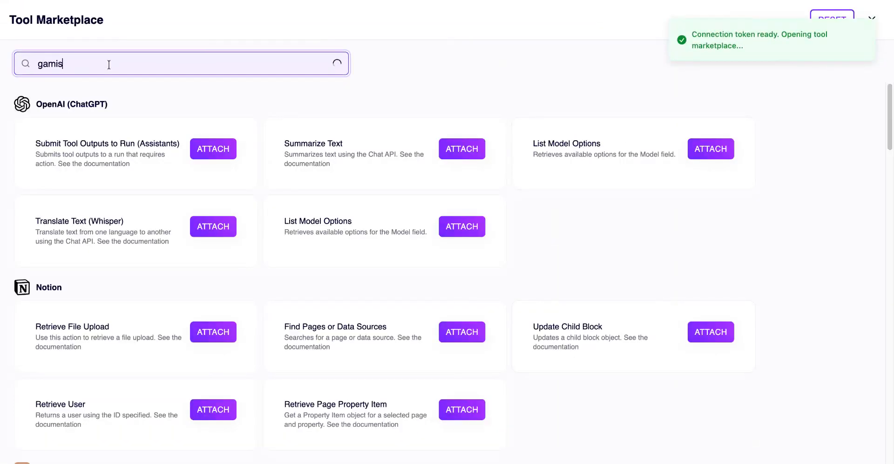
key(BackSpace)
key(BackSpace)
key(BackSpace)
key(BackSpace)
key(BackSpace)
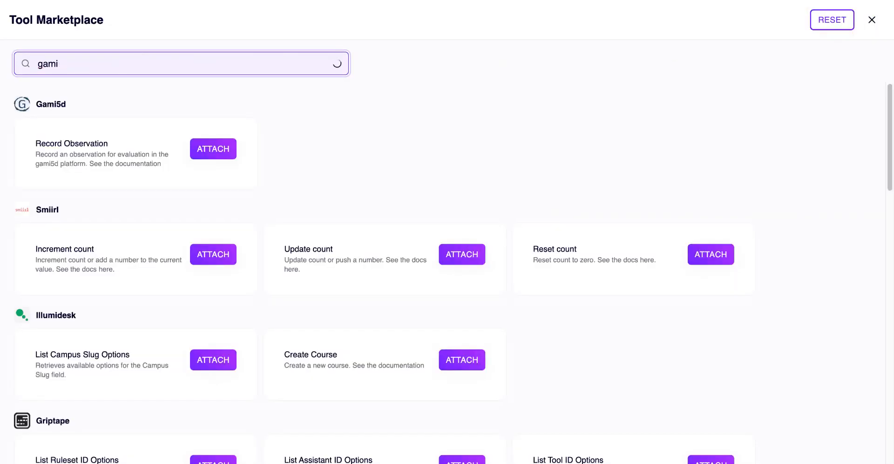
text(mail)
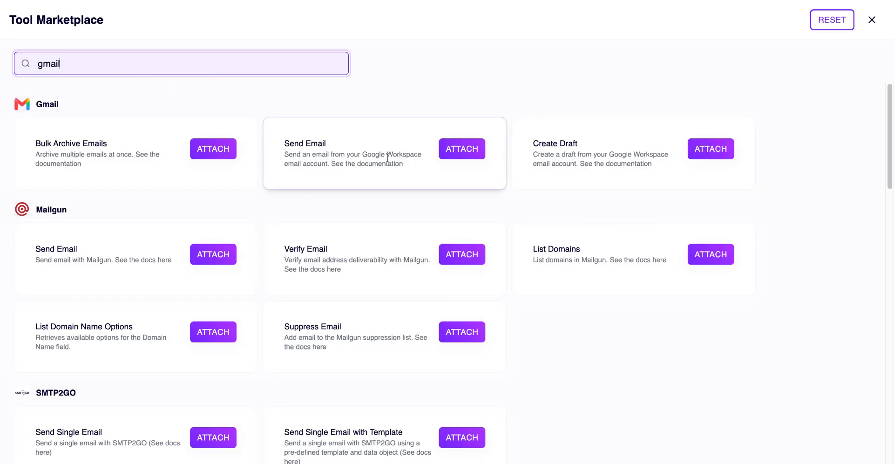
click(469, 155)
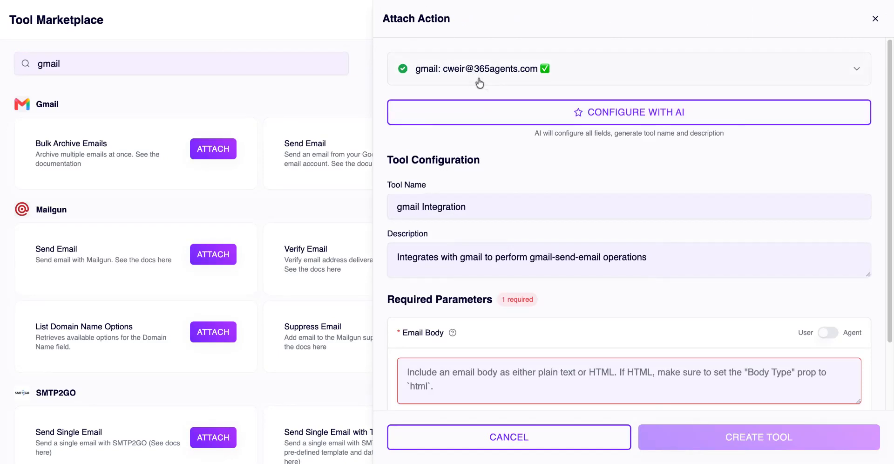
Step: Have AI configure the email tool from the instruction "send a confirmation email after a call, book a meeting if the caller requests"
click(638, 116)
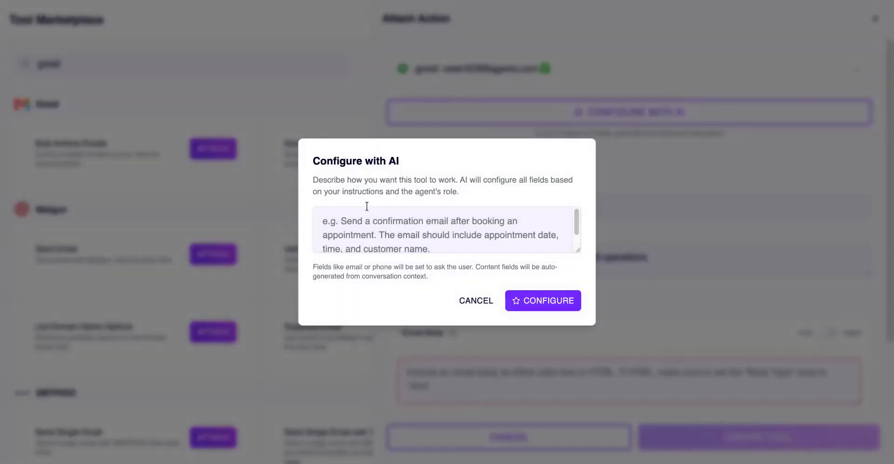
click(324, 223)
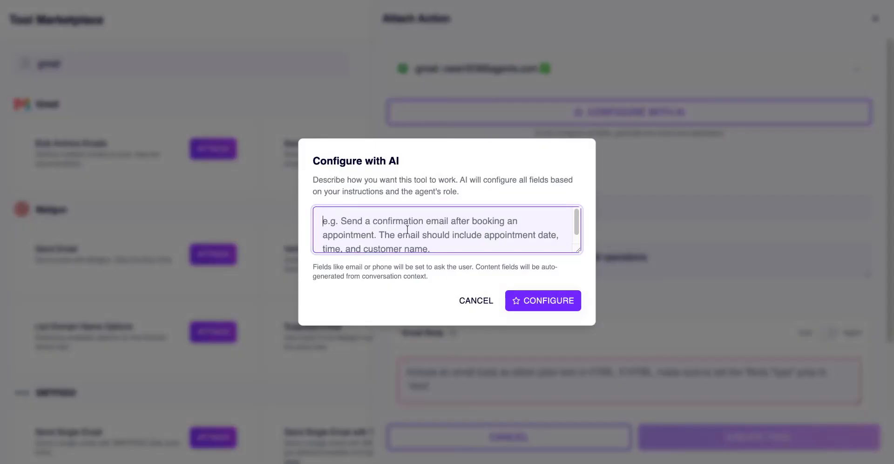
scroll(408, 230, down, 1)
scroll(430, 233, up, 1)
scroll(440, 235, down, 1)
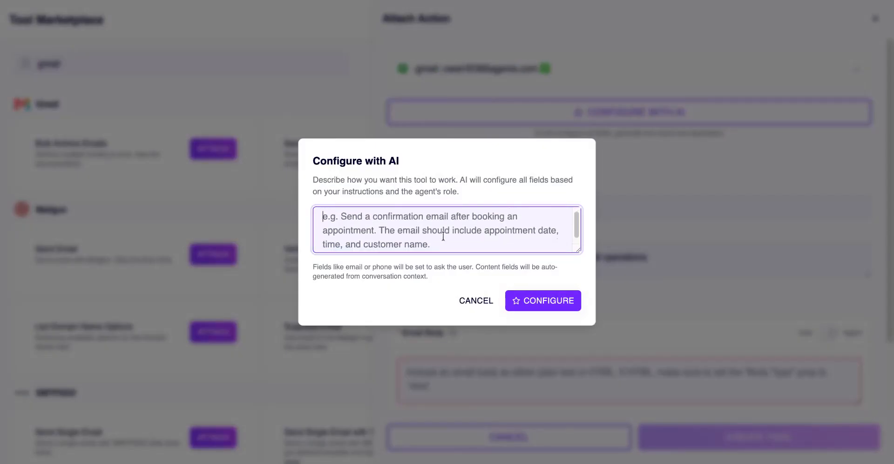
scroll(443, 236, down, 1)
scroll(443, 238, up, 1)
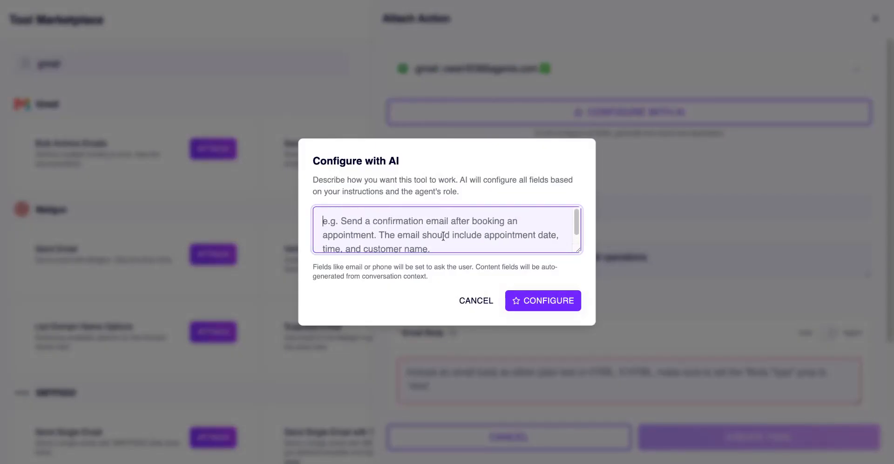
text(send)
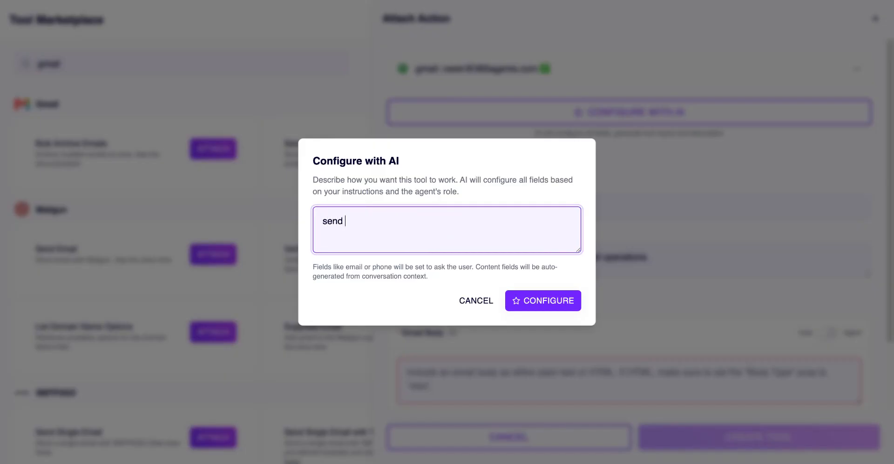
text( a con)
text(rmation email af)
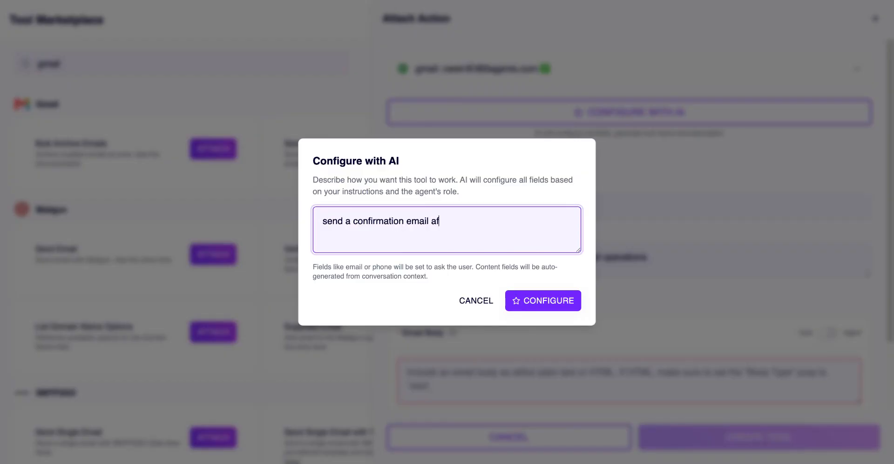
text(ter a call, book a mee)
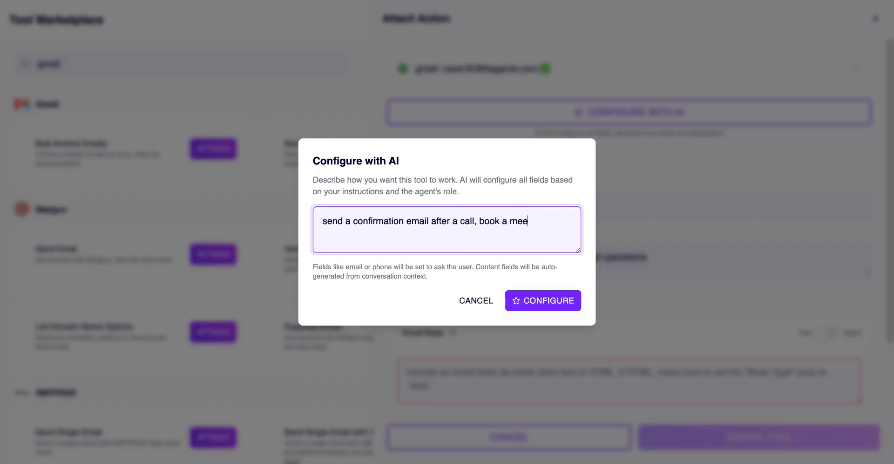
text(ting if the caller requests)
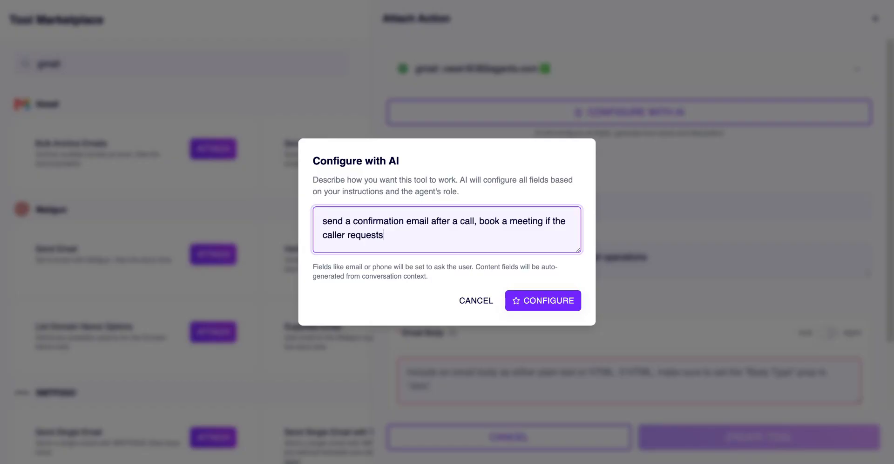
text(, ch)
key(BackSpace)
key(BackSpace)
click(536, 301)
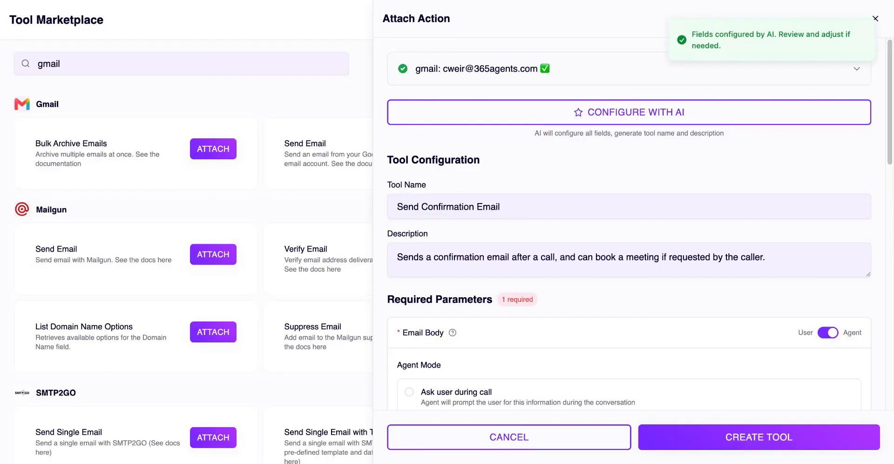
Step: Switch the Email Body parameter to User and back to Agent so that it uses the Ask user during call mode
scroll(674, 294, down, 2)
scroll(673, 297, up, 2)
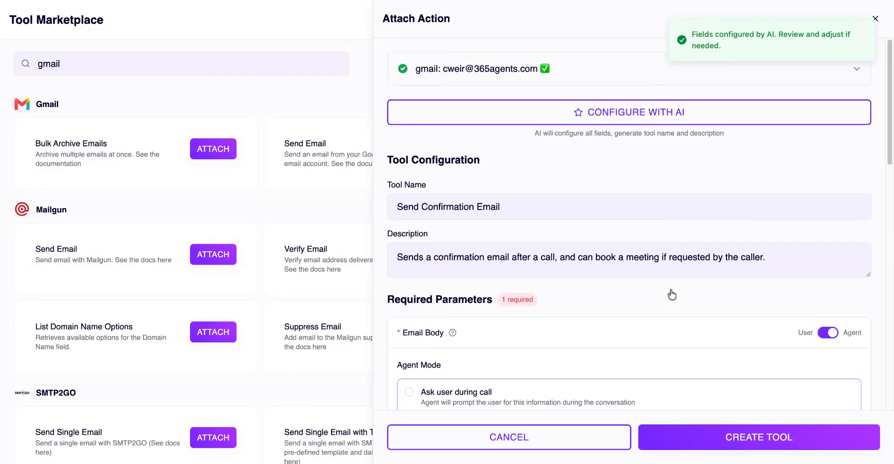
scroll(721, 259, down, 2)
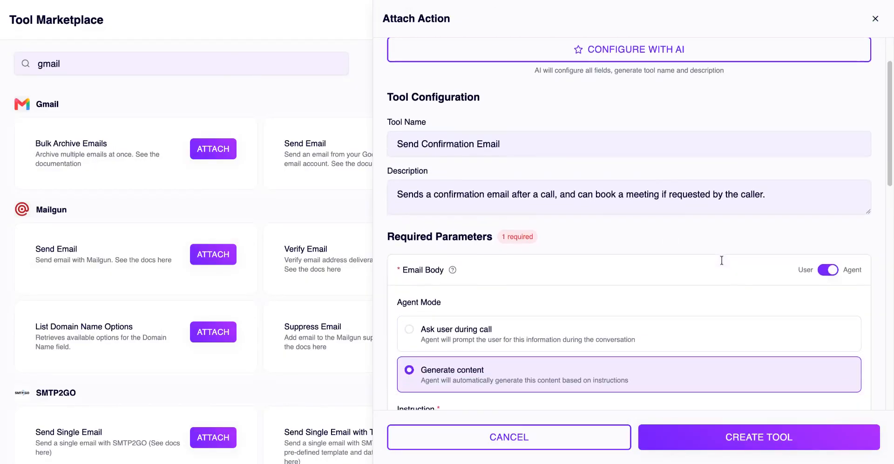
scroll(655, 273, down, 3)
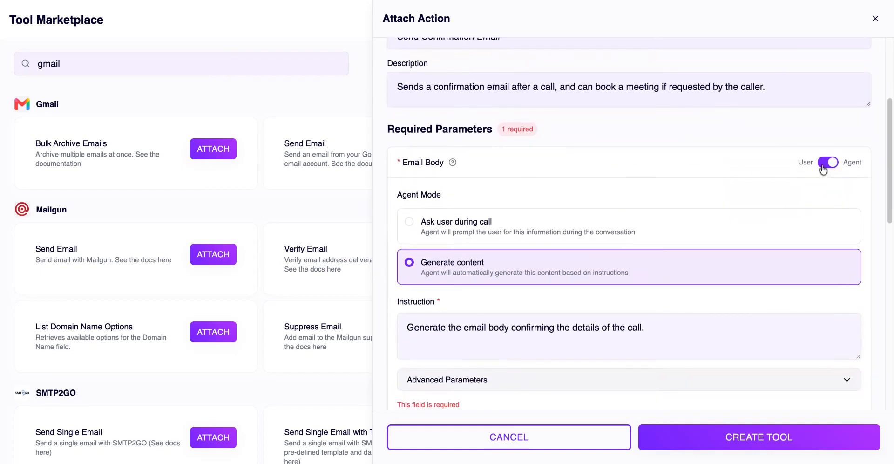
click(825, 162)
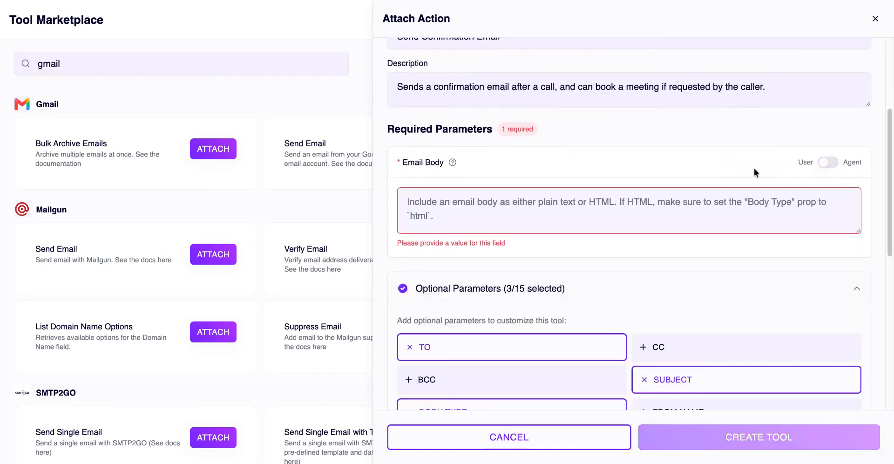
click(593, 200)
click(834, 167)
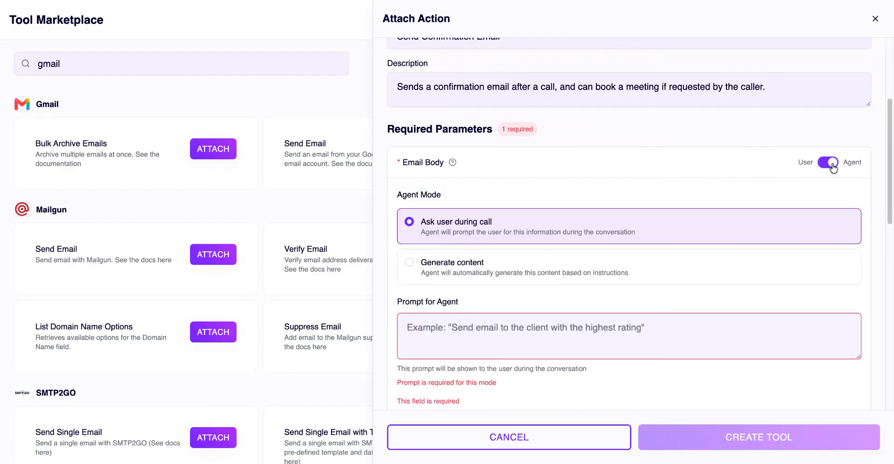
Step: Enter "Please send a follow up email" as the Email Body's prompt for the agent
scroll(602, 190, up, 3)
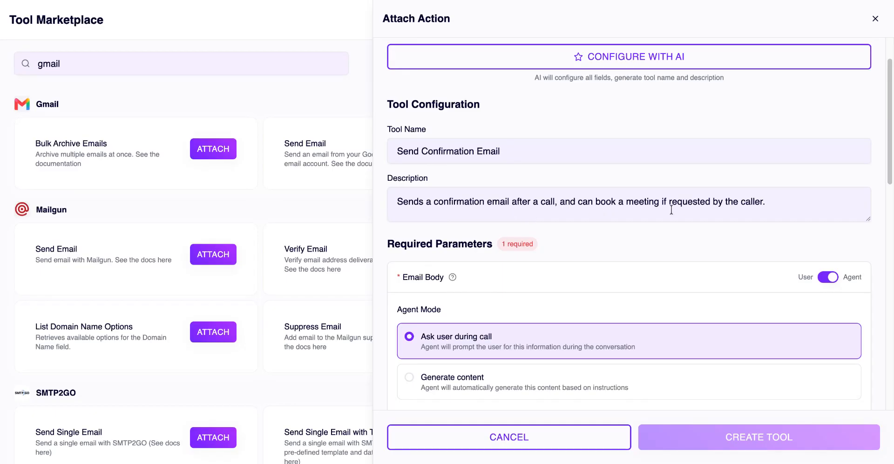
scroll(672, 210, down, 2)
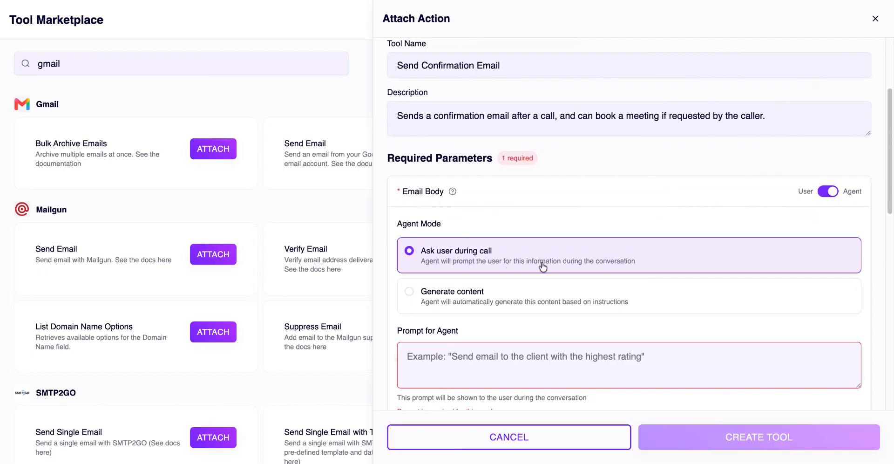
scroll(584, 275, down, 1)
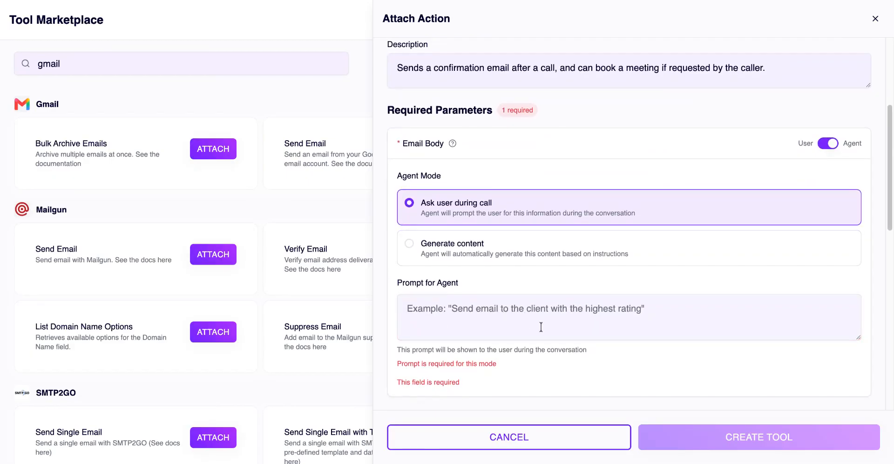
click(411, 310)
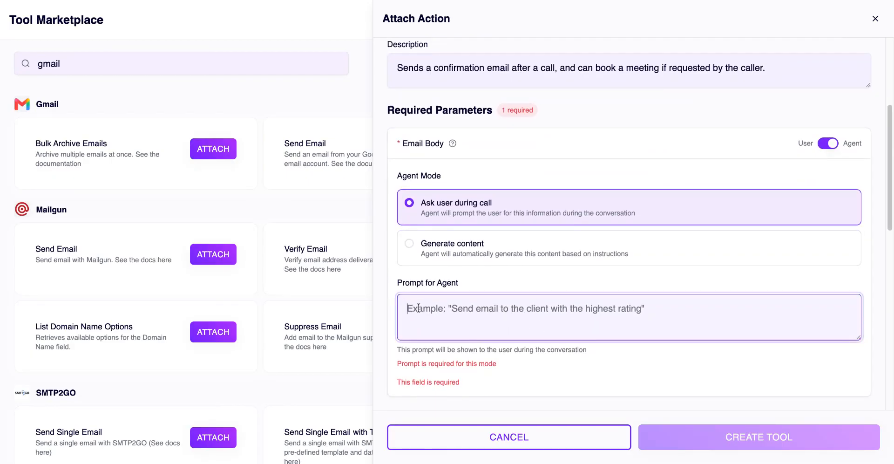
text(Please send )
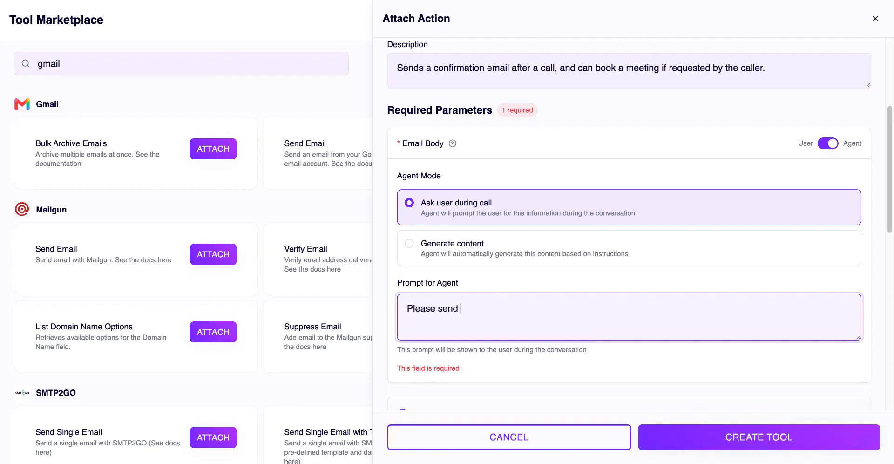
text(a follow up email)
Step: Check the optional parameters, create the Send Confirmation Email tool and close the tool marketplace
scroll(650, 198, down, 5)
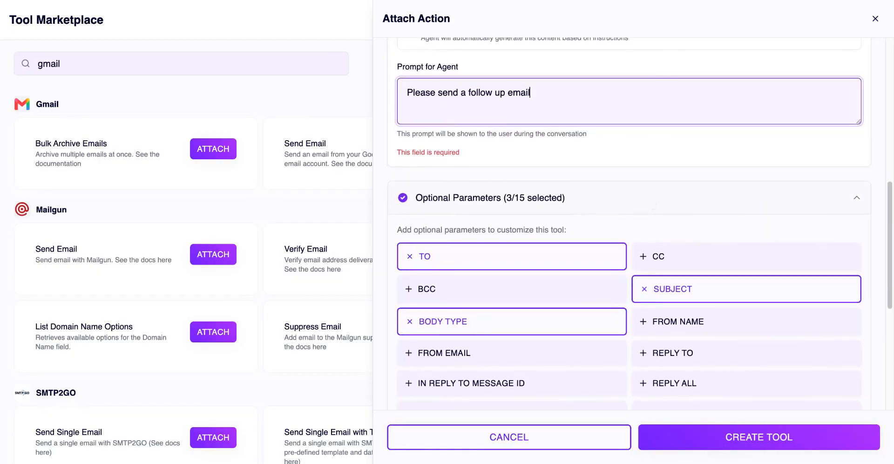
scroll(629, 224, up, 2)
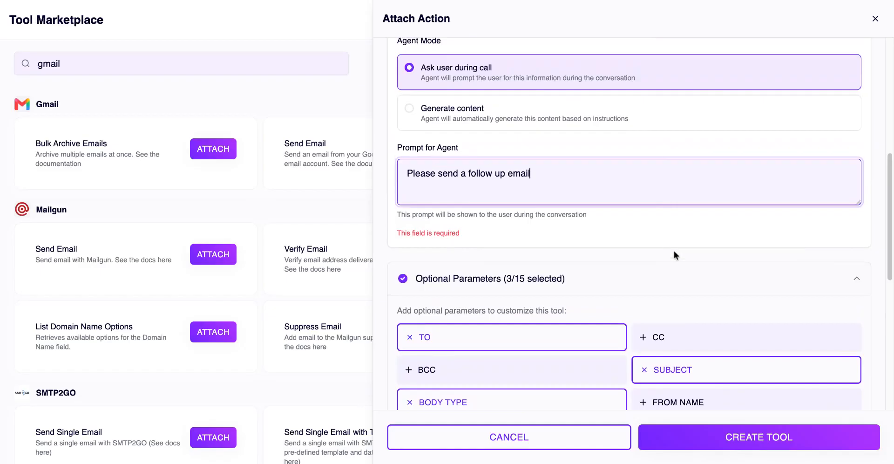
scroll(675, 252, down, 1)
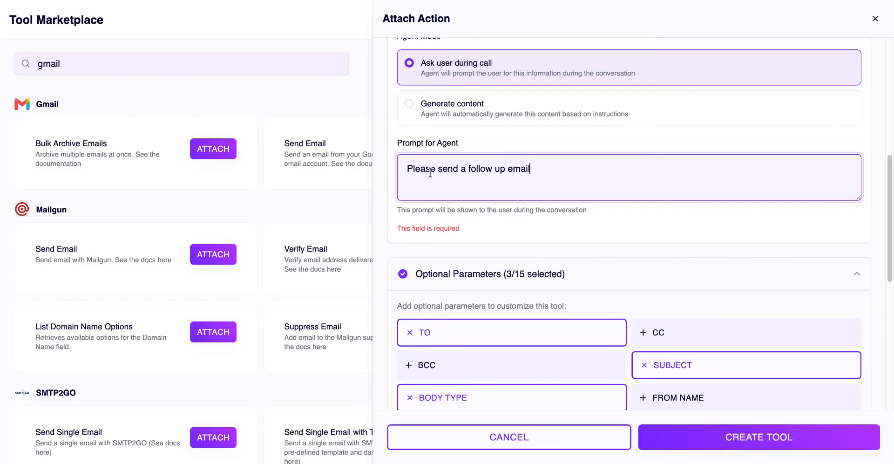
scroll(573, 270, down, 3)
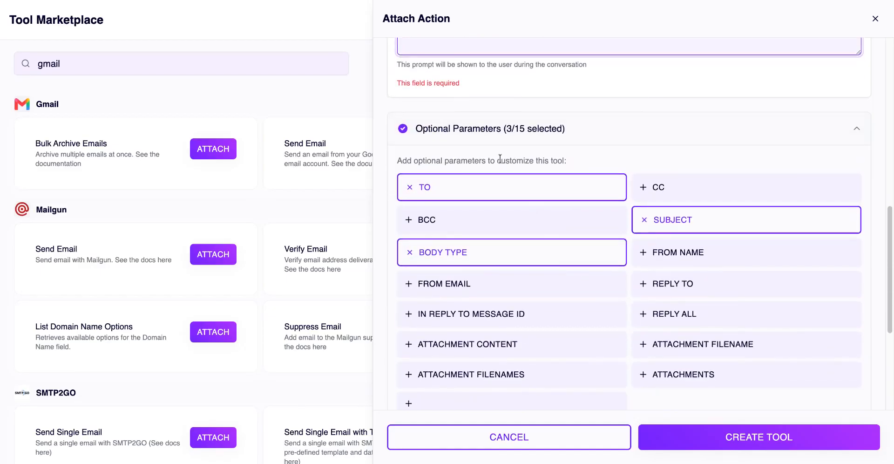
scroll(458, 187, down, 1)
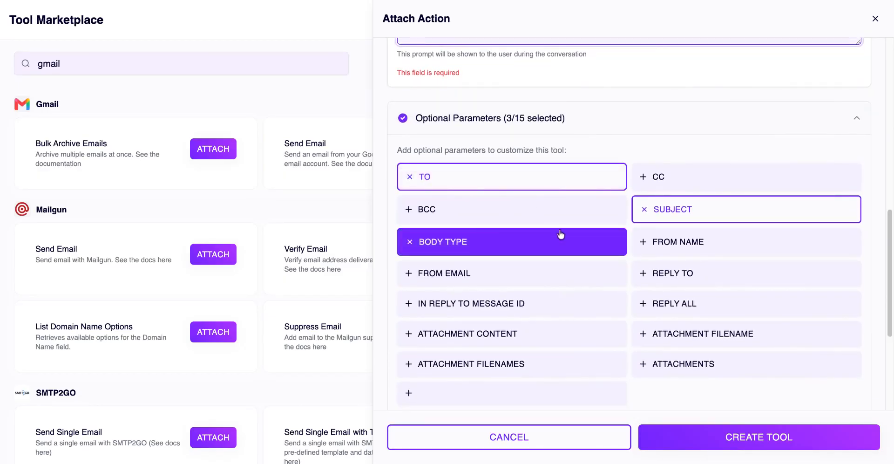
scroll(753, 303, down, 5)
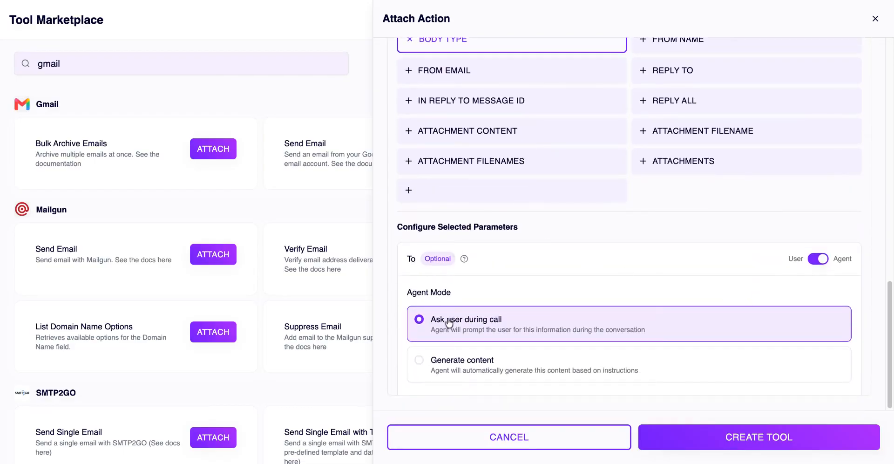
click(708, 439)
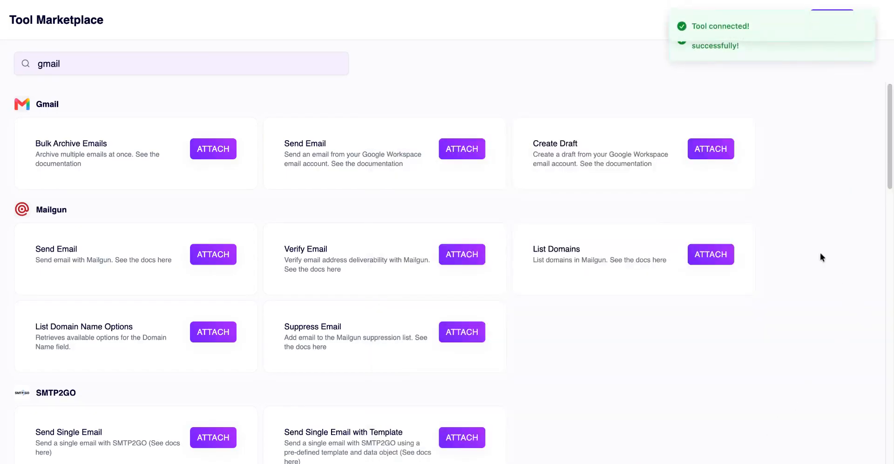
click(869, 19)
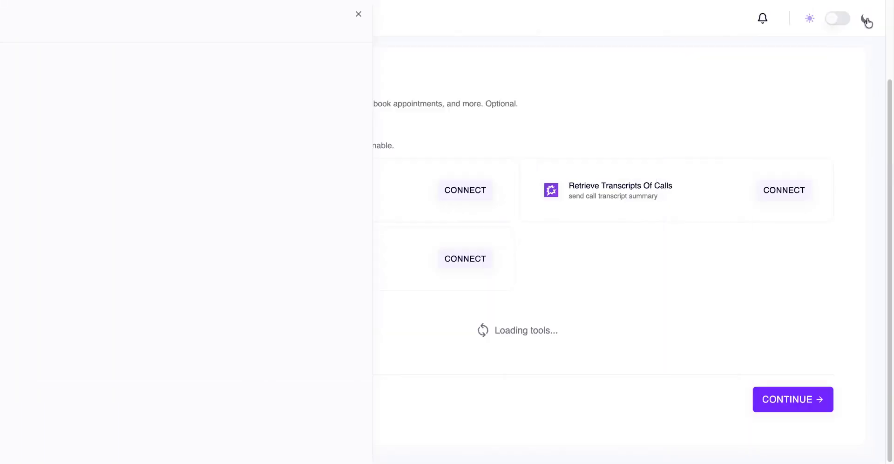
Step: Search the tool marketplace for "calender" and attach Google Calendar's Retrieve Free/Busy Calendar Details action
scroll(448, 201, up, 4)
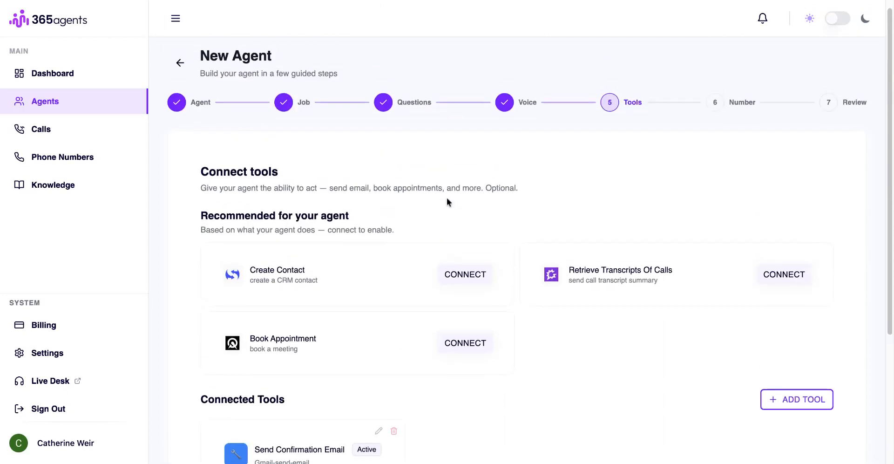
scroll(447, 197, down, 4)
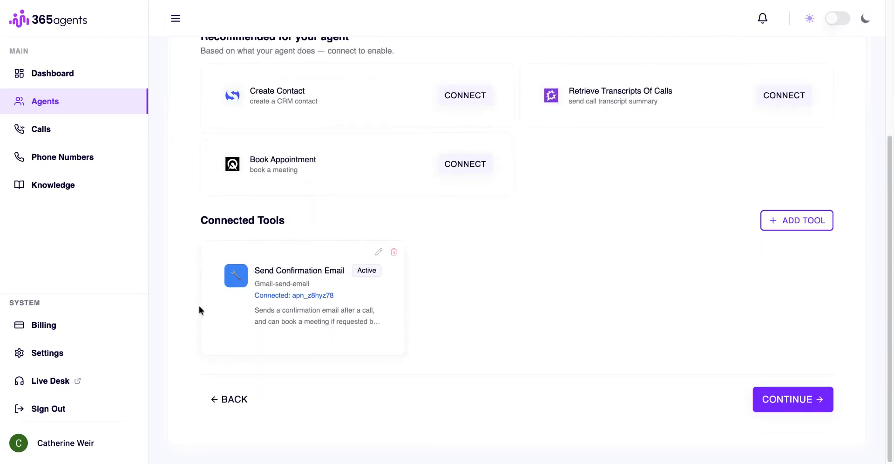
scroll(471, 303, up, 4)
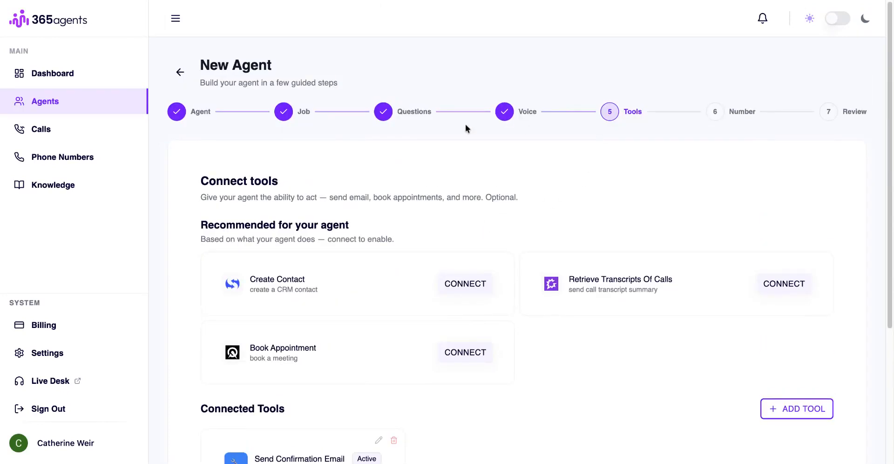
scroll(426, 277, down, 4)
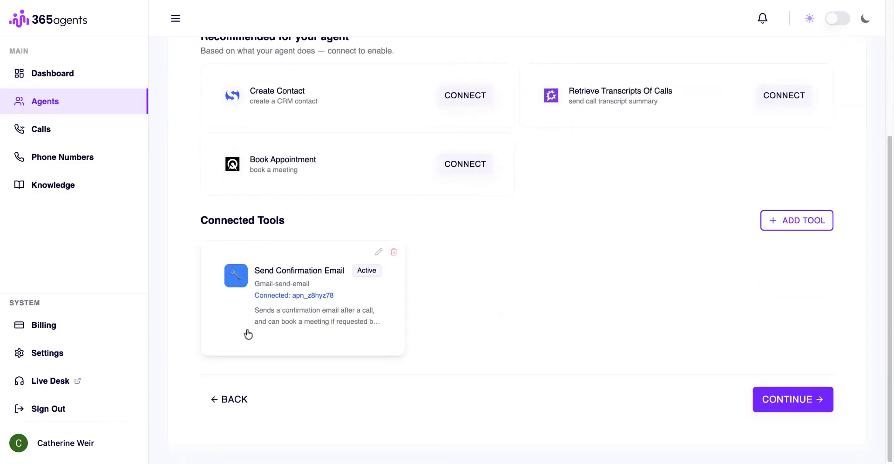
click(794, 221)
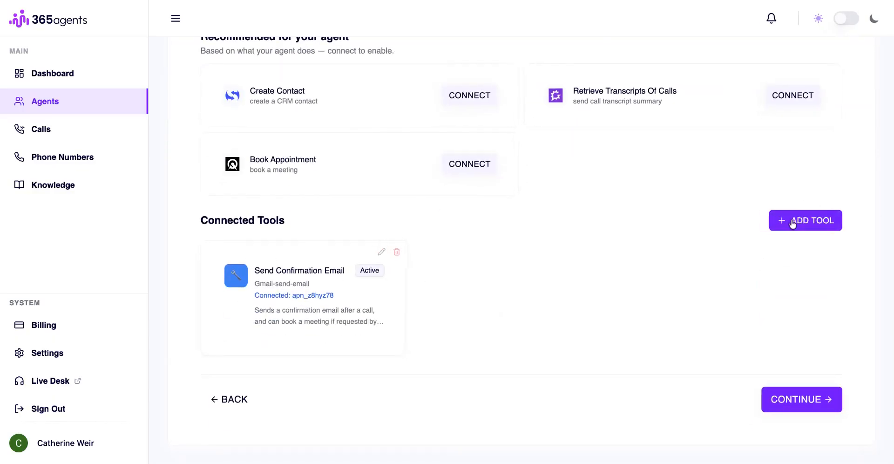
click(134, 65)
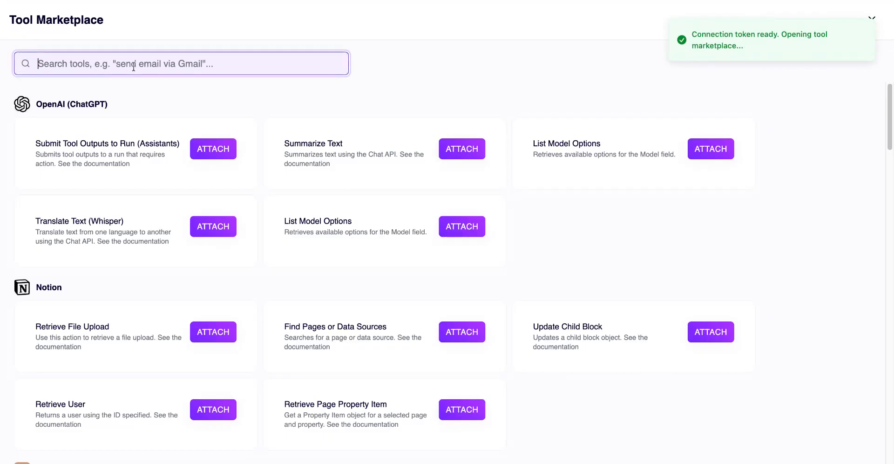
text(cal)
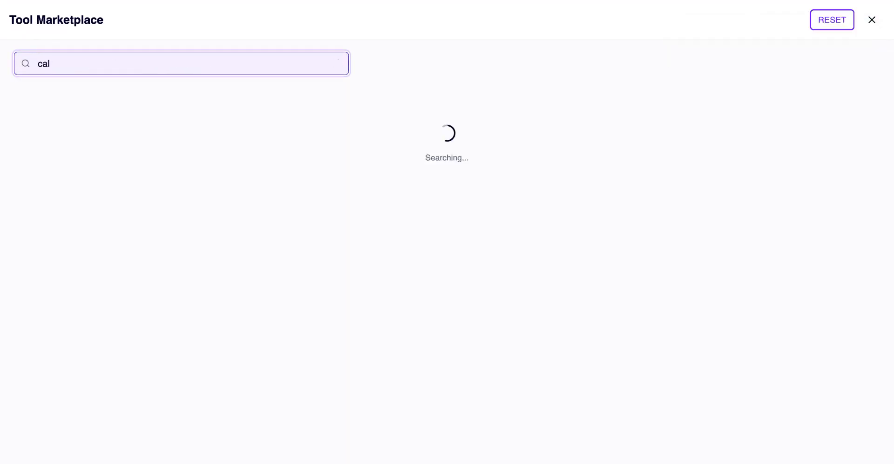
text(ender)
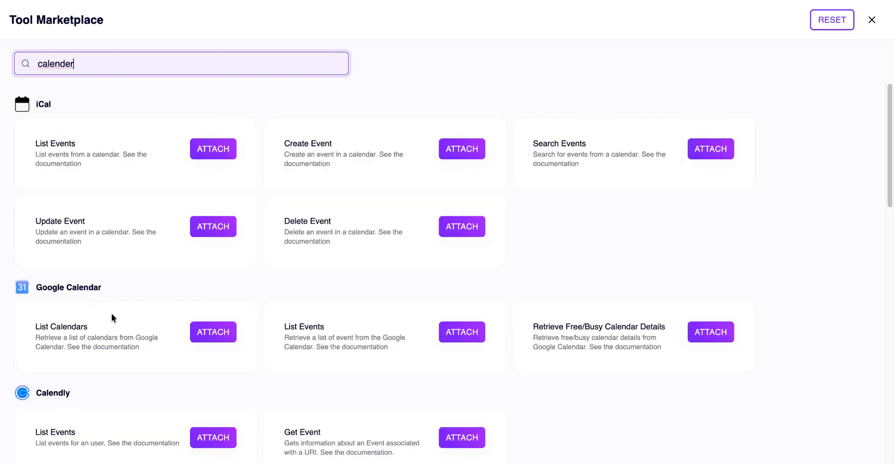
scroll(696, 328, down, 1)
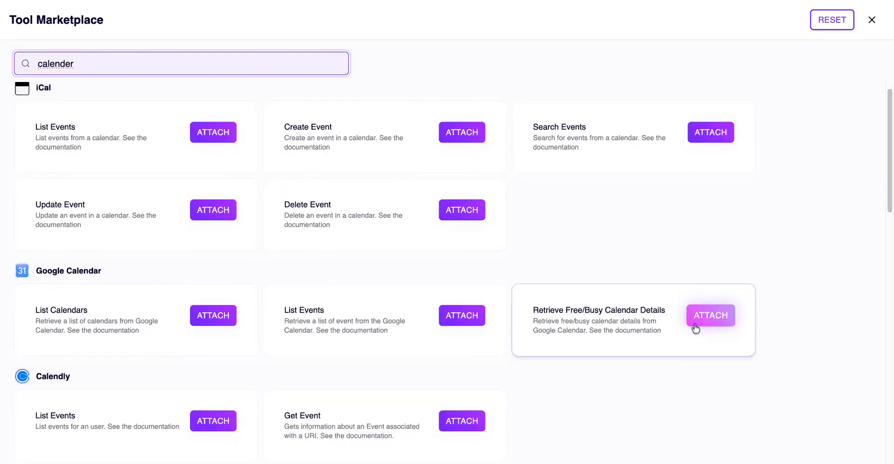
click(695, 329)
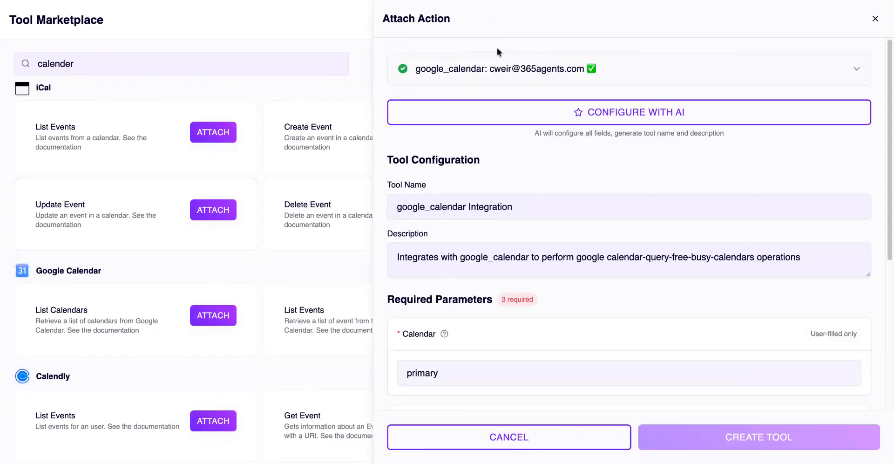
Step: Enter the AI configuration instruction "Only book meetings when there is availablity on the calender and only during business hours of 9am to 5pm"
click(554, 114)
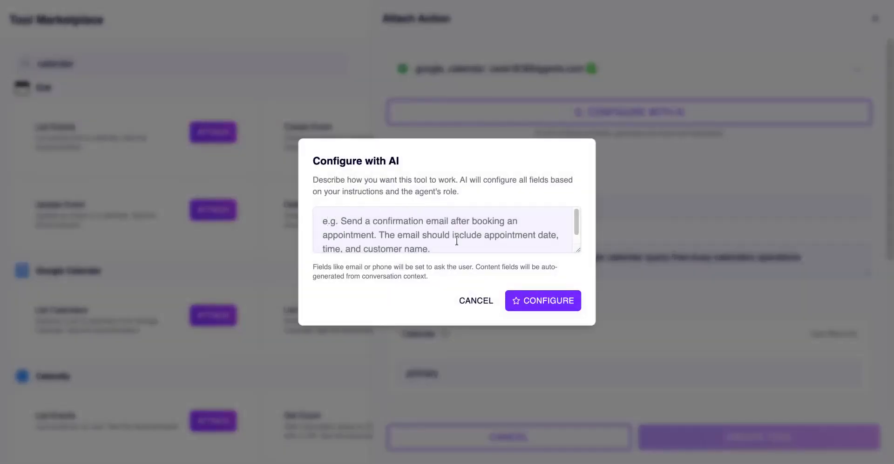
click(476, 296)
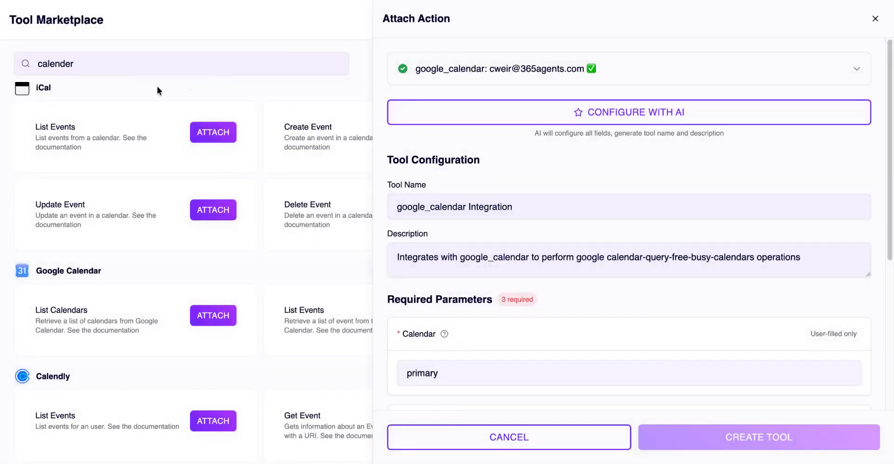
click(568, 110)
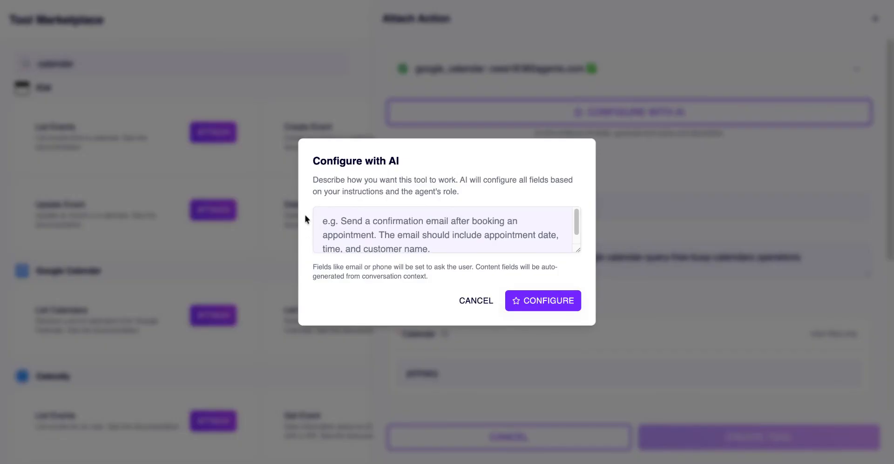
click(328, 222)
text(O)
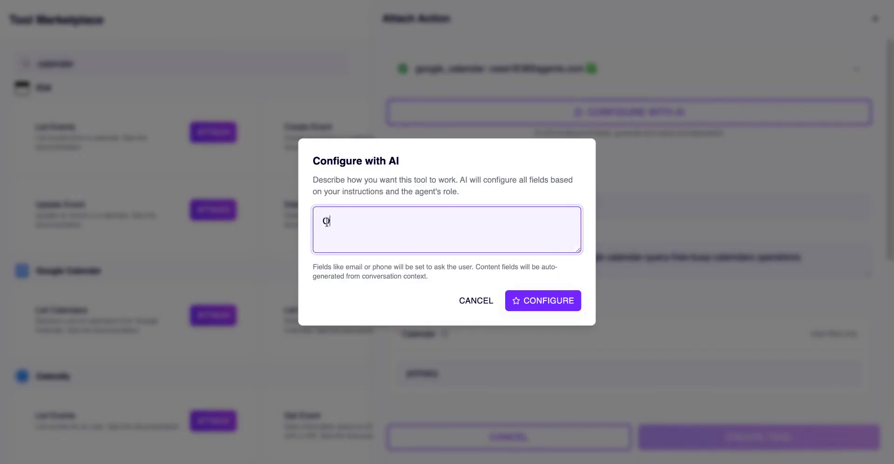
text(nly book meetings whe)
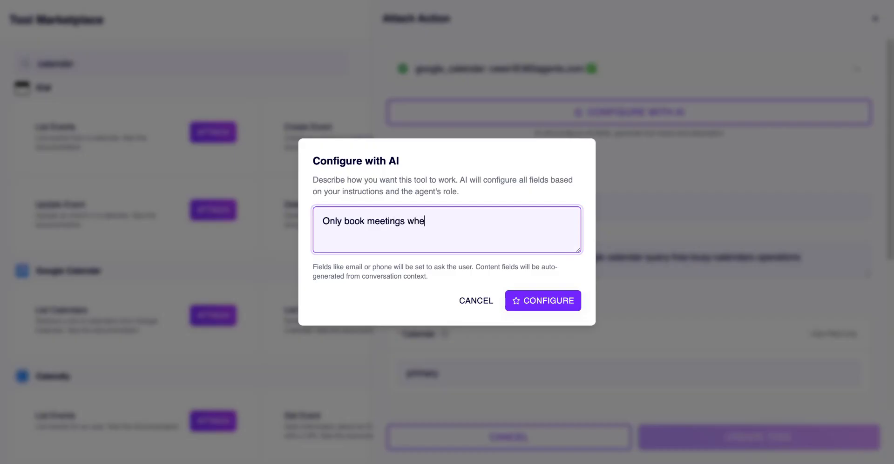
text(n there is availablity )
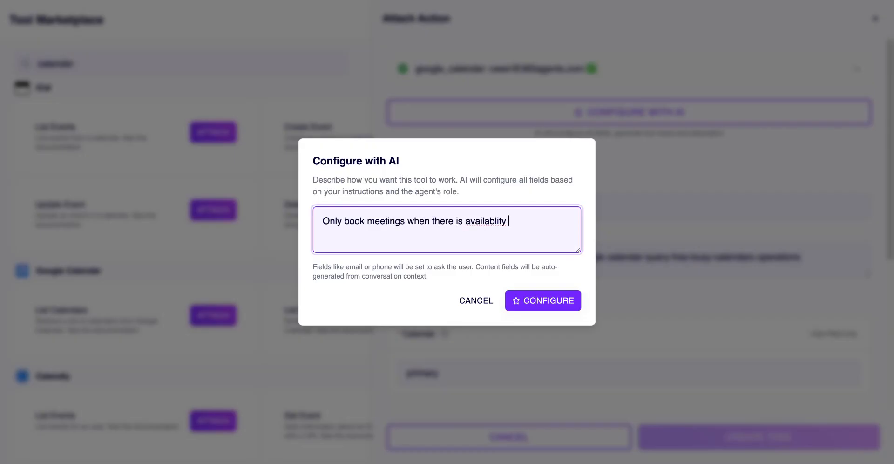
text(on the calender and only during bu)
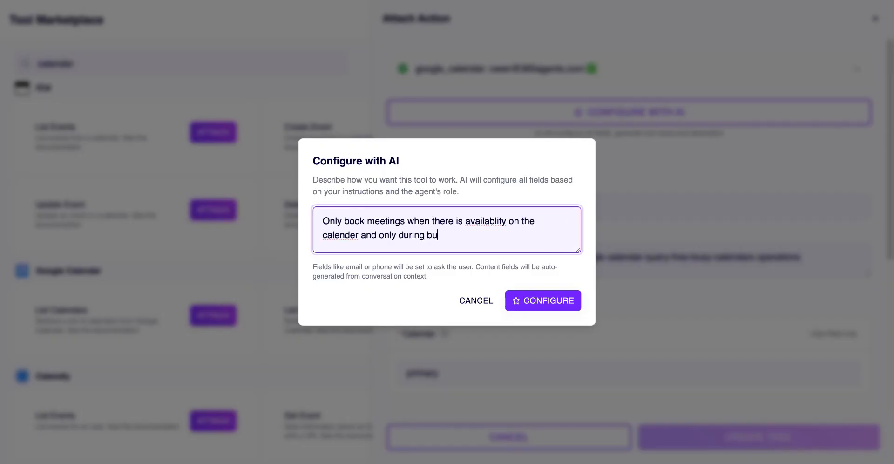
text(siness hours of 9)
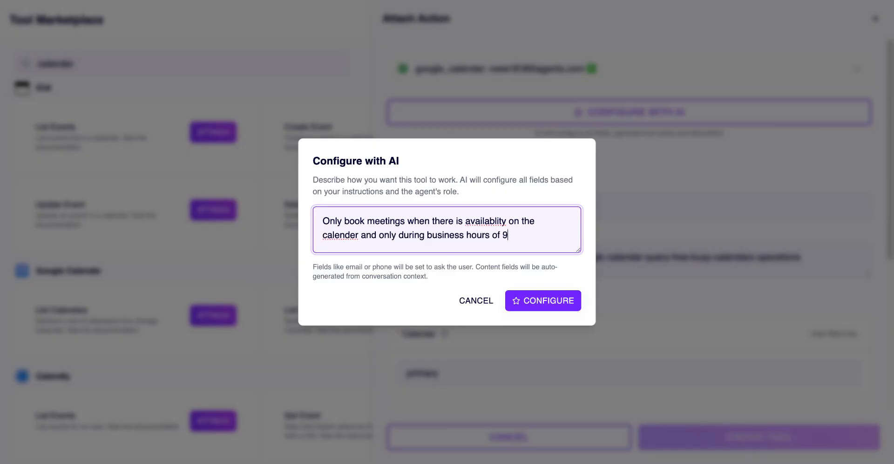
text(am to 5pm)
Step: Correct the instruction's misspelled words to "availability" and "calendar", and have AI configure the calendar tool from it
right_click(485, 217)
click(503, 224)
right_click(336, 236)
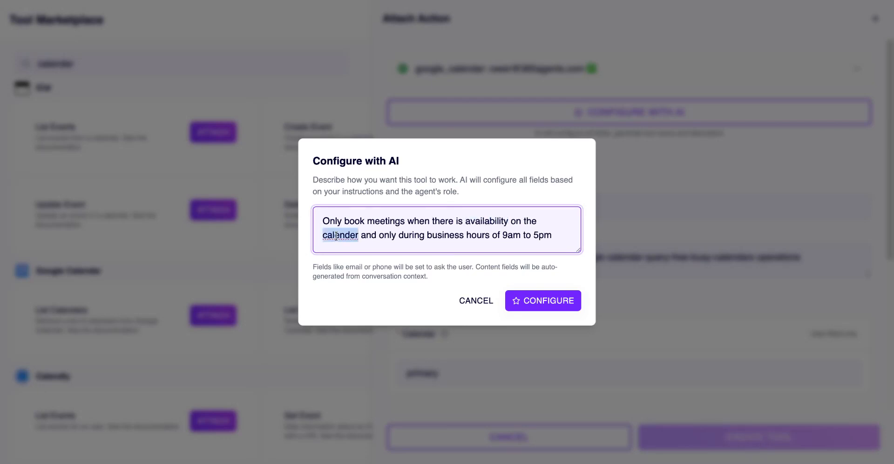
click(344, 242)
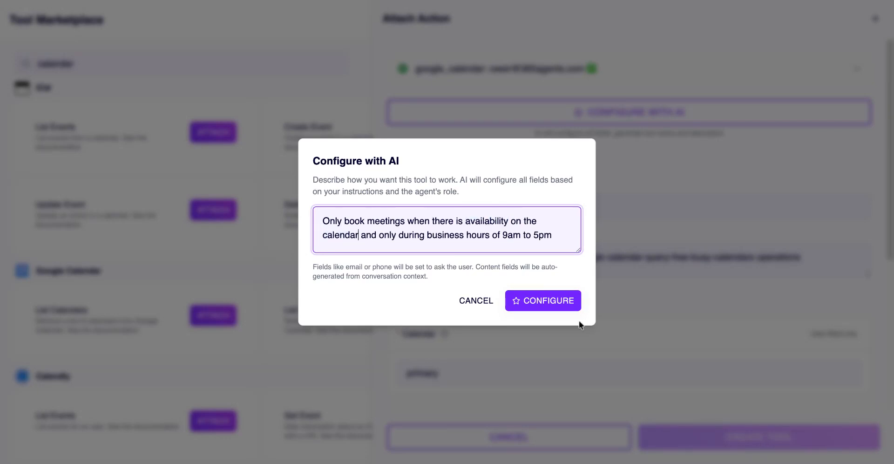
click(540, 303)
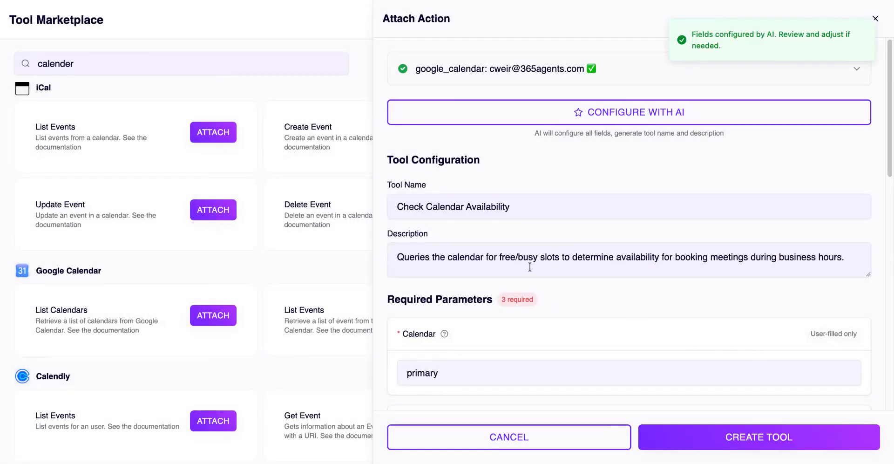
Step: Switch the Min time parameter to User and back to Agent so that it uses the Ask user during call mode
scroll(709, 330, down, 5)
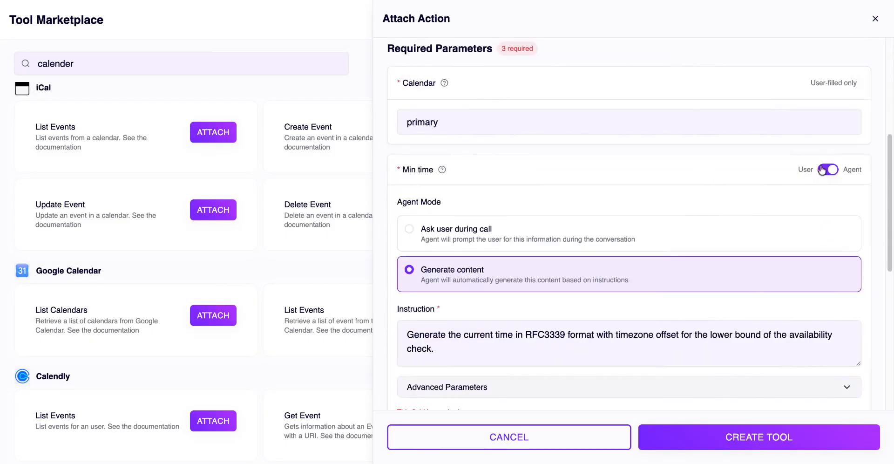
click(823, 170)
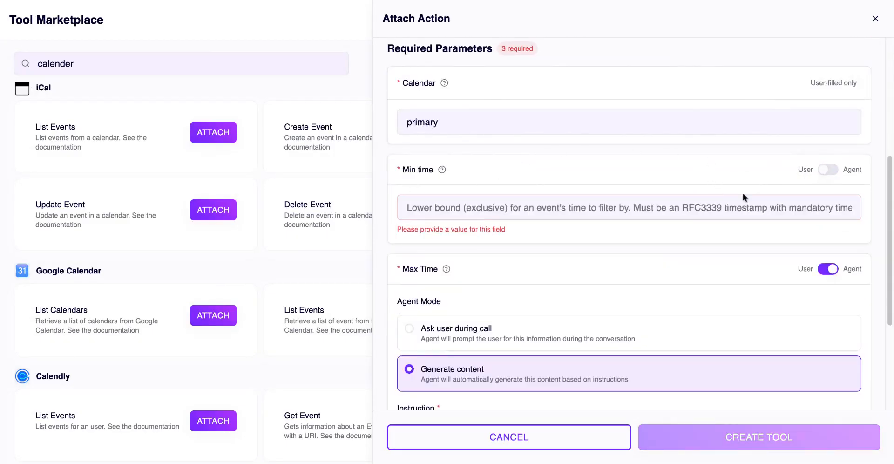
click(832, 170)
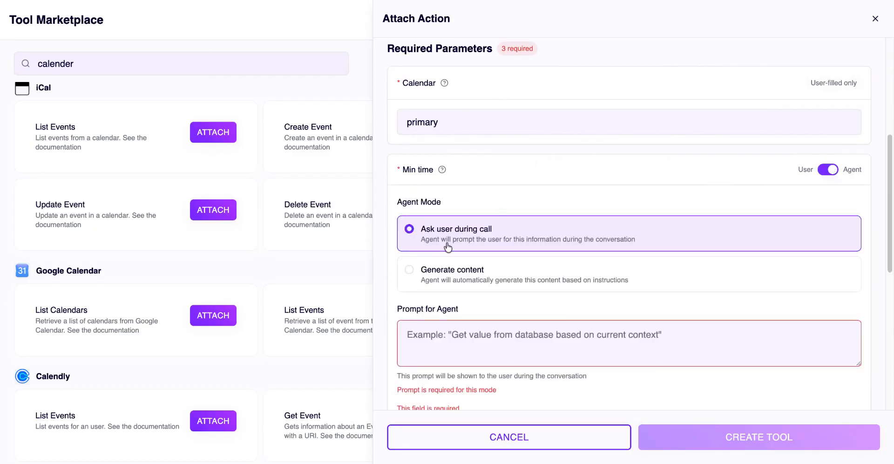
Step: Enter "Ask when are you available so that times are suggested" as the Min time parameter's prompt for the agent
scroll(651, 280, down, 2)
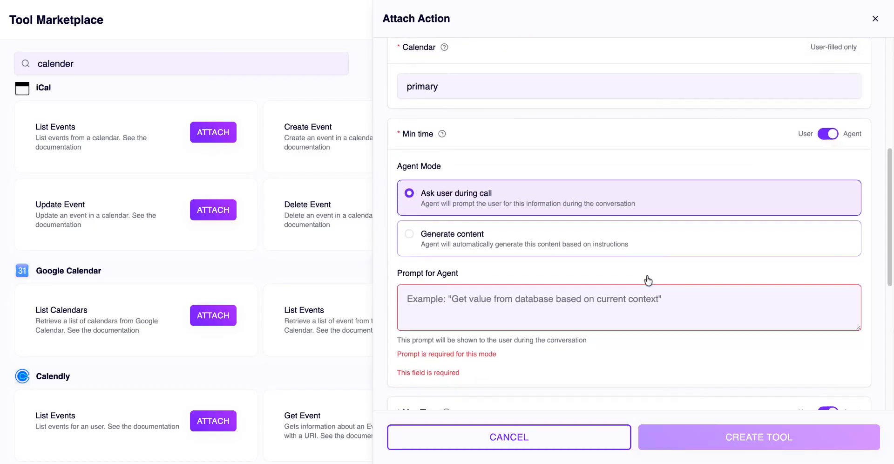
click(407, 319)
text(Ask)
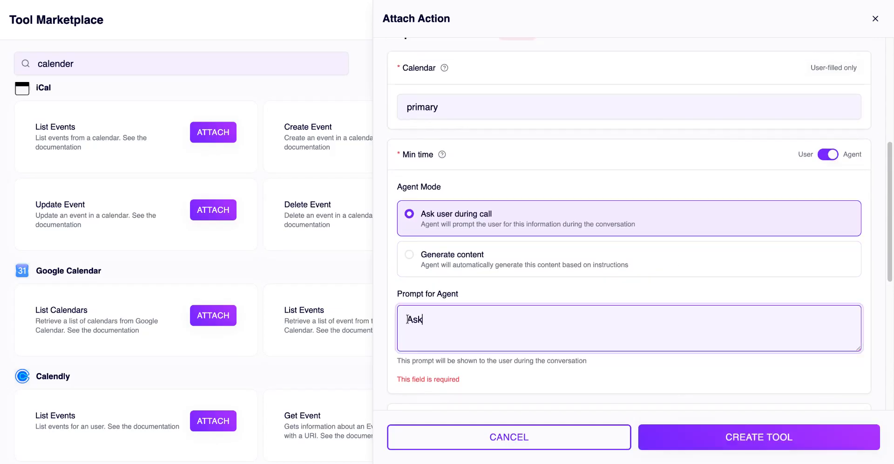
text( when are you available so that)
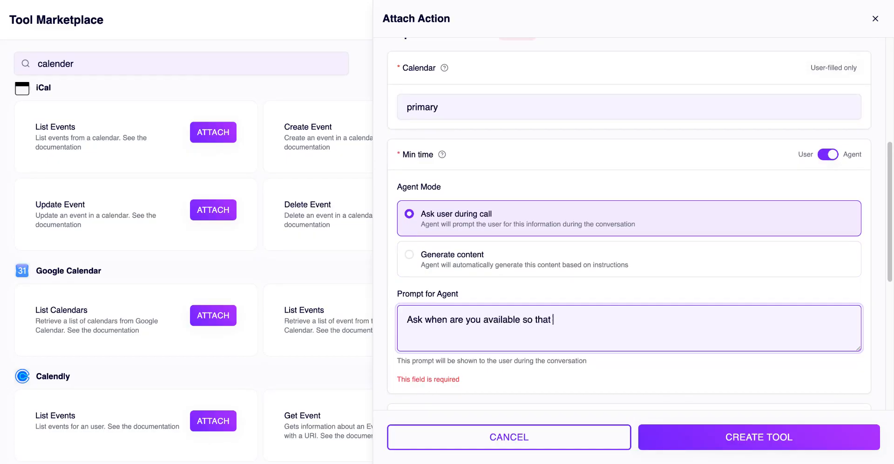
text(times are suggested)
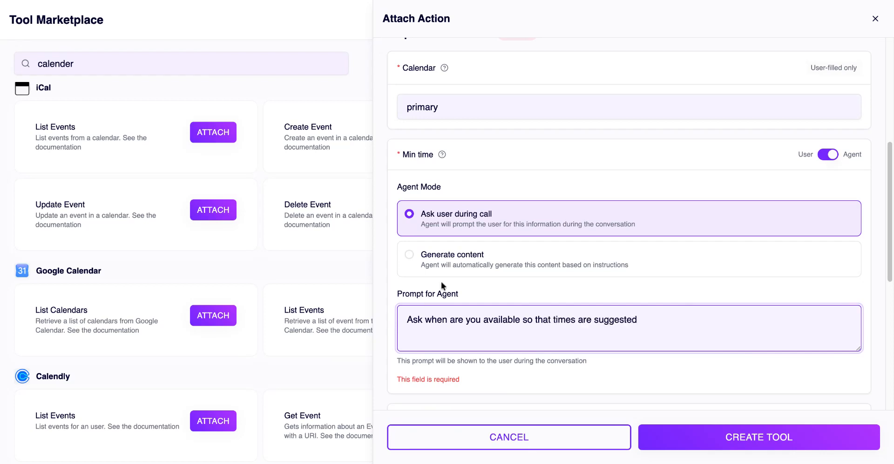
Step: Add the optional Time Zone parameter to the calendar tool, view its choices and remove the parameter again
scroll(560, 318, down, 5)
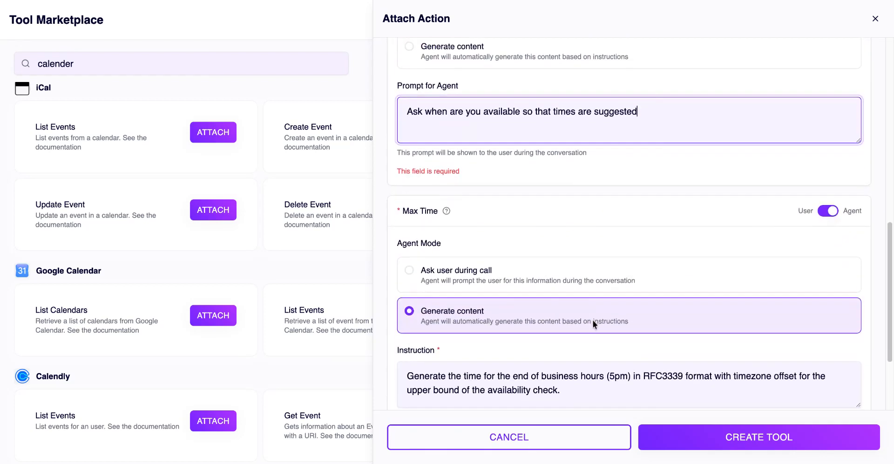
scroll(636, 308, down, 2)
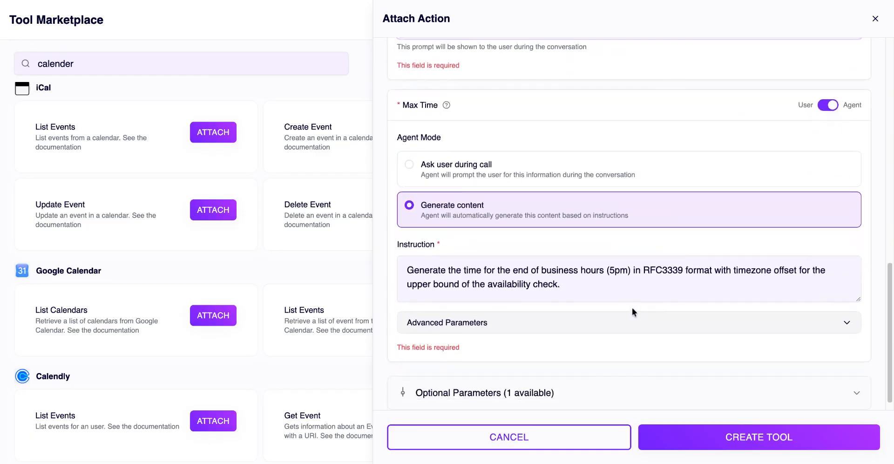
scroll(608, 298, down, 1)
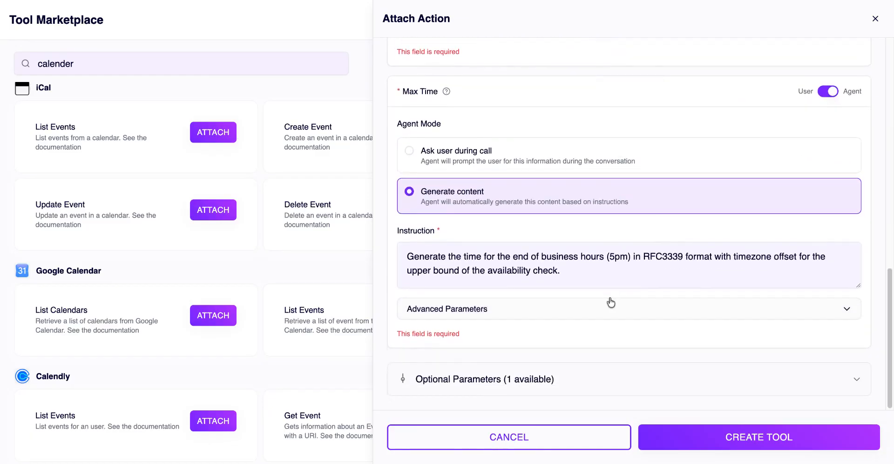
click(857, 381)
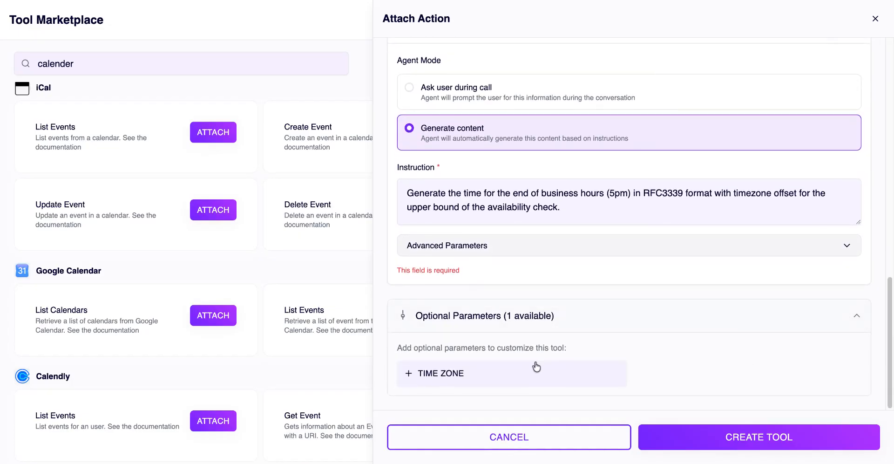
click(534, 372)
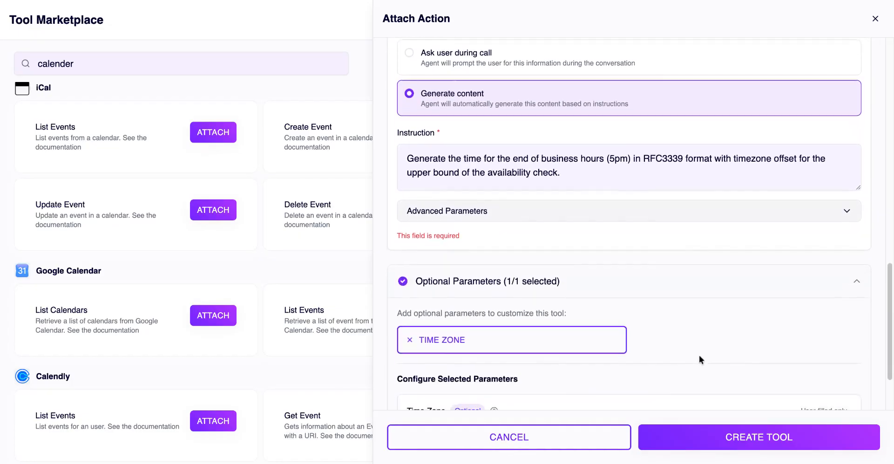
click(672, 364)
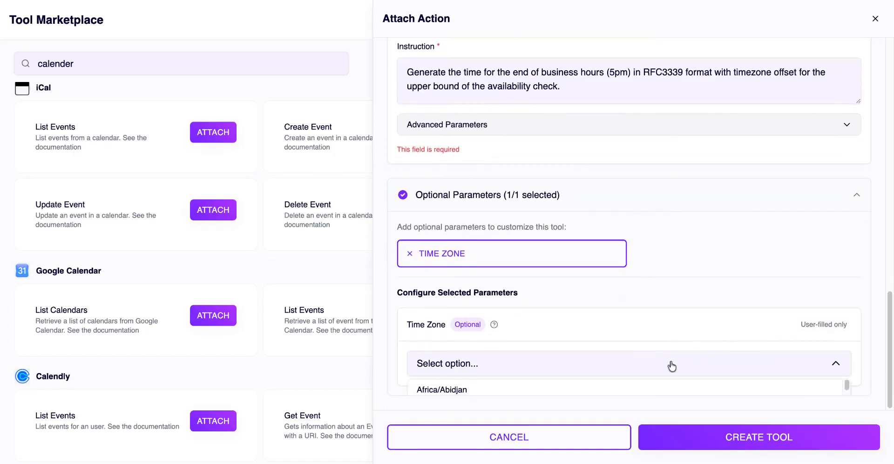
click(475, 369)
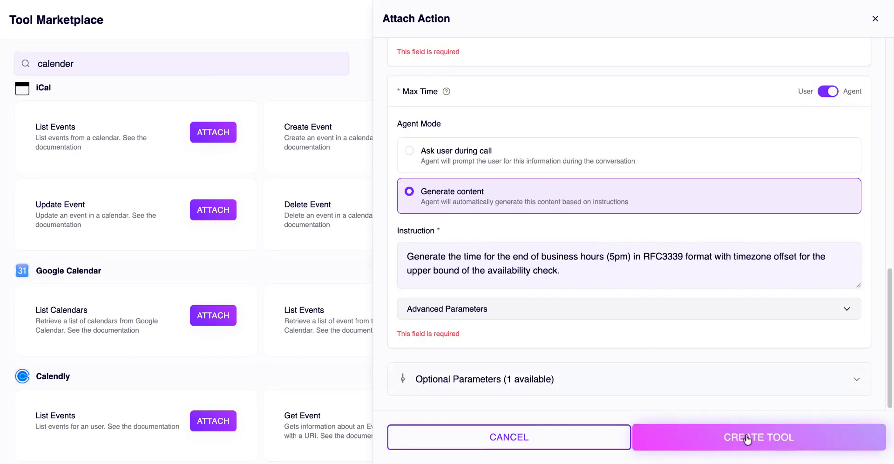
Step: Create the configured calendar tool, close the tool marketplace and continue to the agent's phone number stage
click(747, 438)
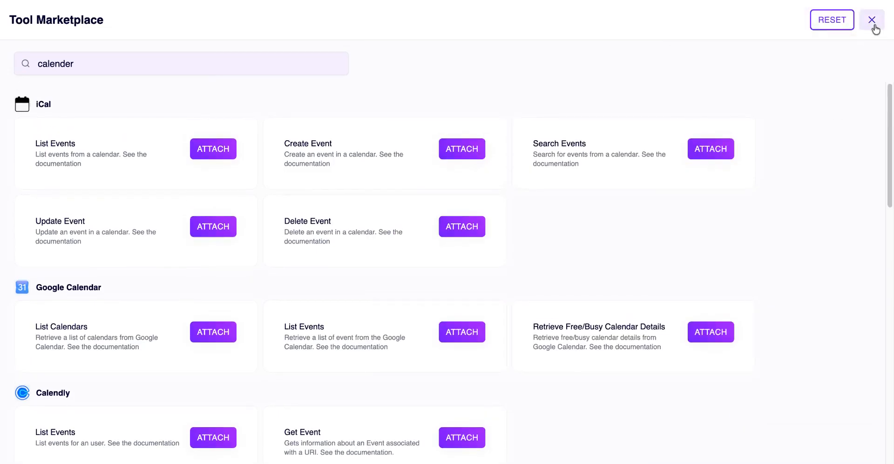
click(872, 20)
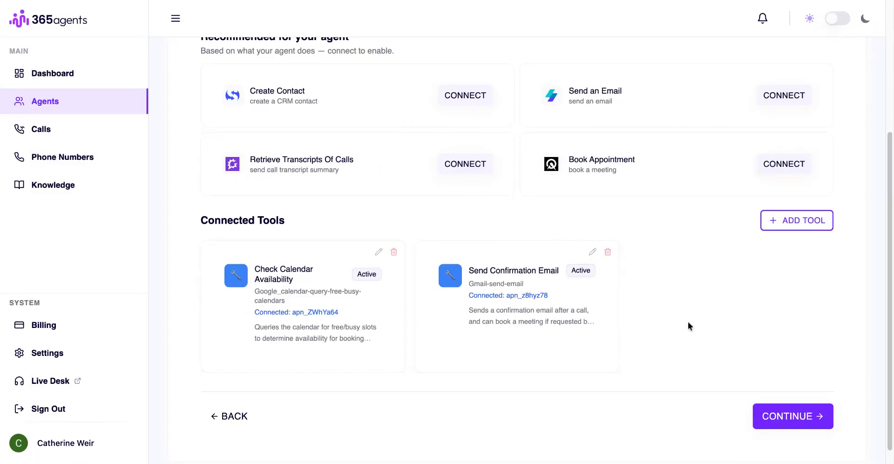
scroll(699, 303, down, 1)
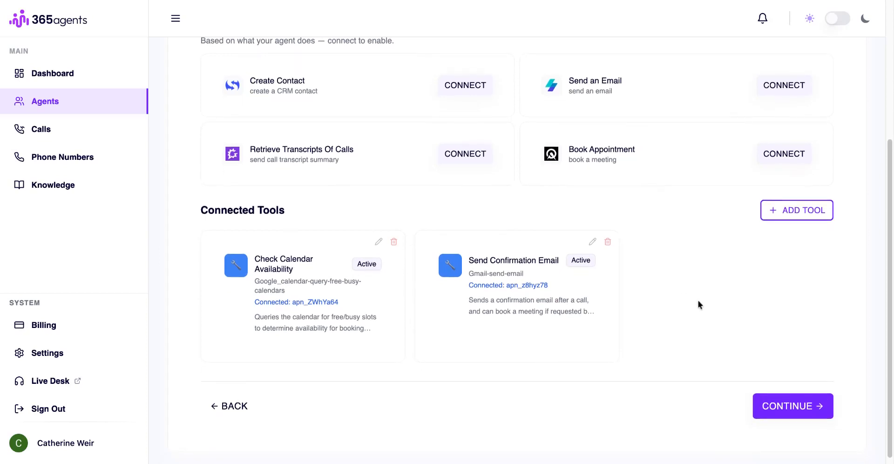
scroll(698, 300, up, 1)
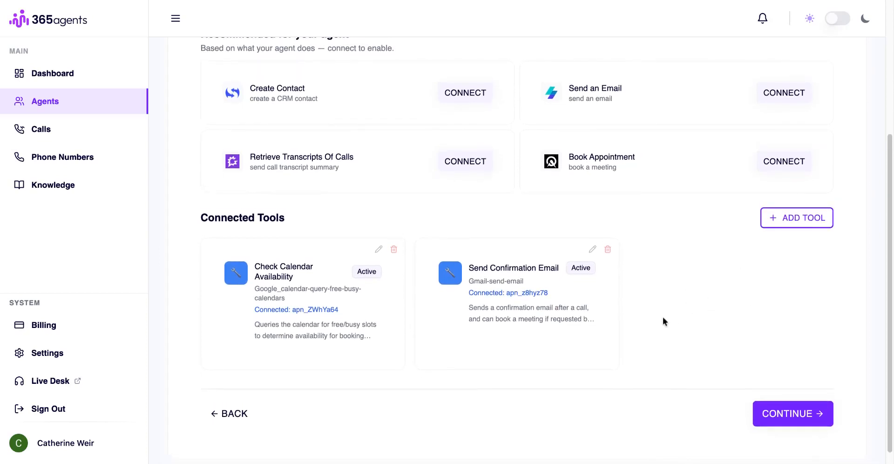
click(799, 414)
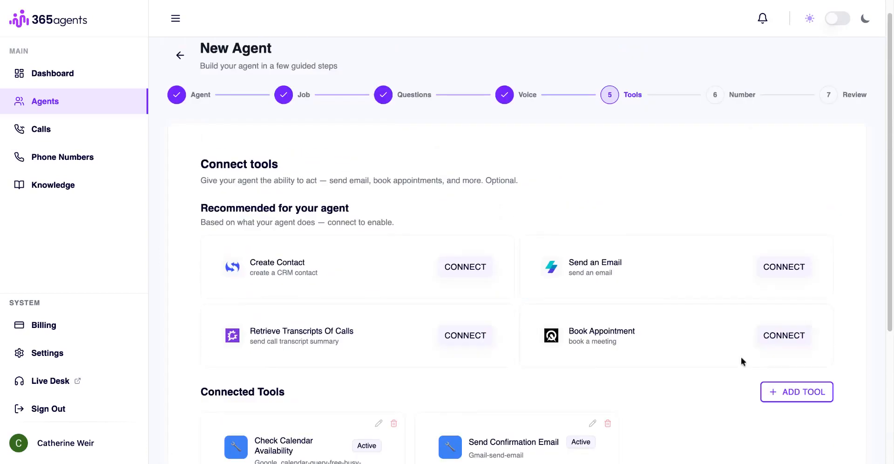
scroll(742, 357, down, 4)
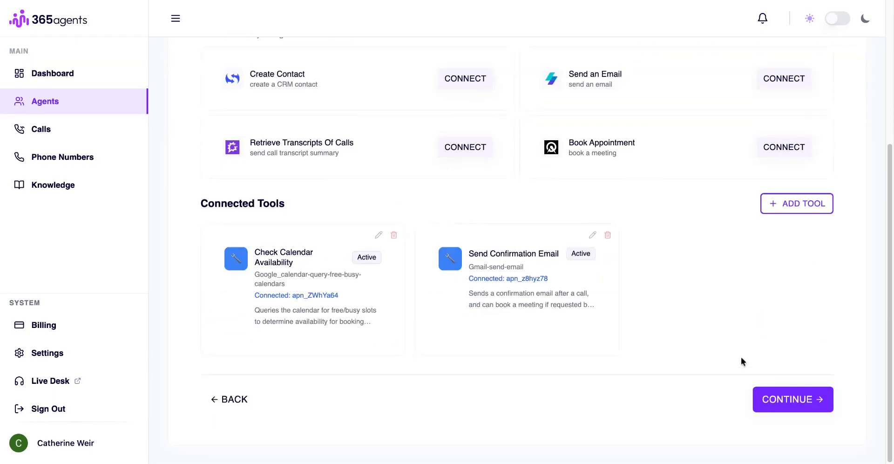
click(782, 407)
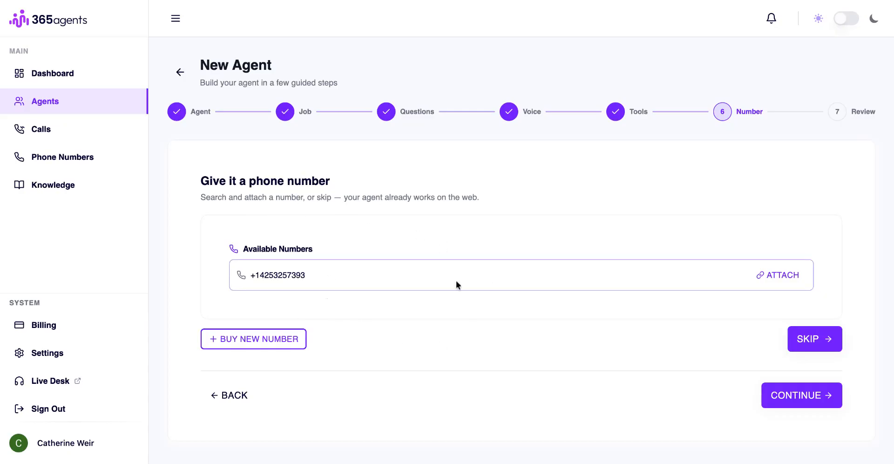
Step: Search for new phone numbers to buy in area code 425
click(249, 343)
scroll(412, 333, down, 2)
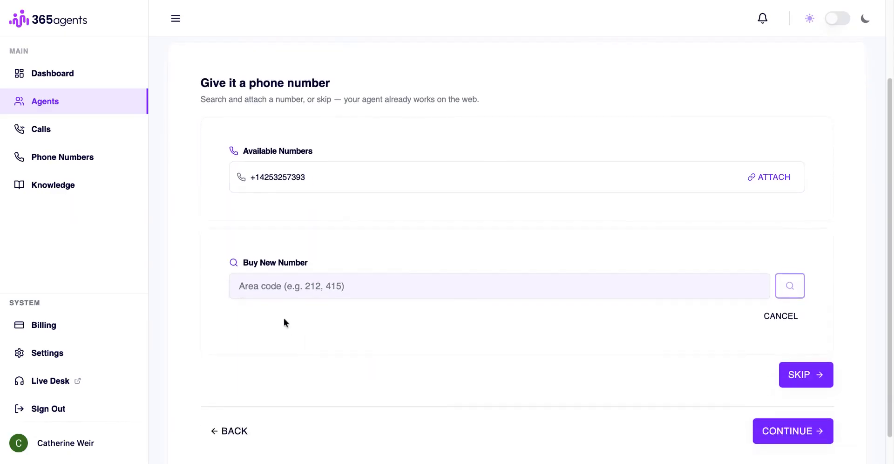
click(267, 291)
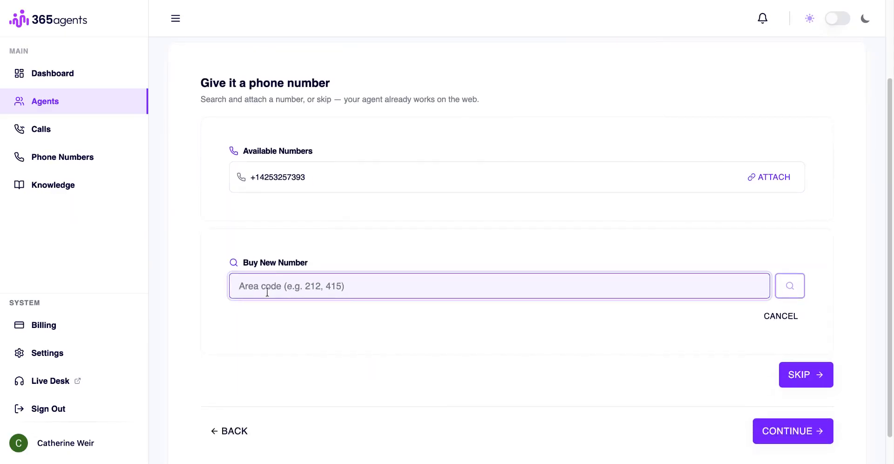
text(425)
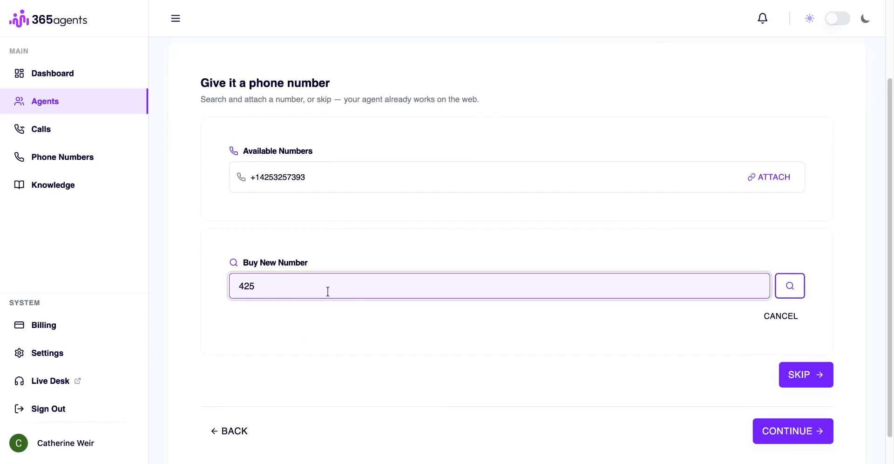
key(Return)
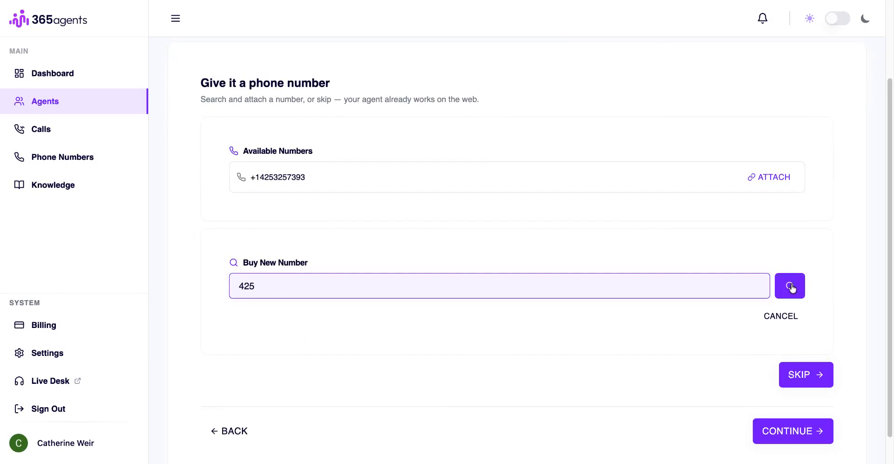
scroll(459, 242, down, 1)
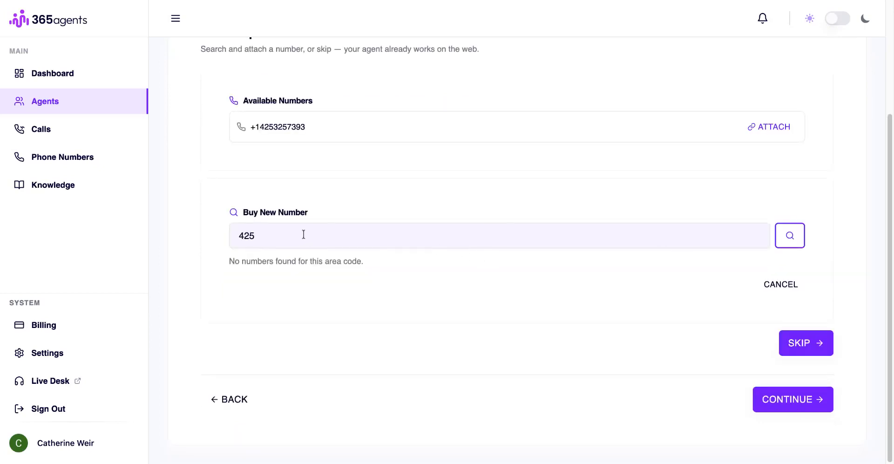
Step: Attach the already available phone number to the agent and continue to the review stage
click(769, 129)
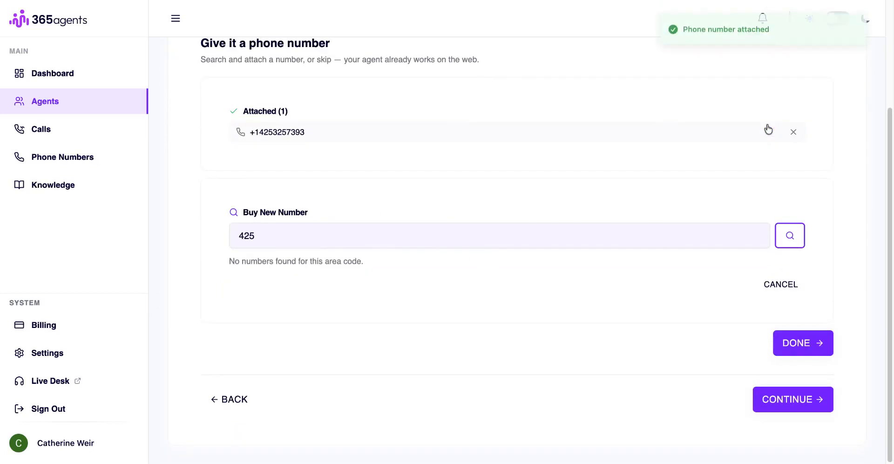
click(809, 399)
Step: Read through the generated system prompt, including its primary responsibilities, task handling and industry-specific inquiry instructions
scroll(778, 305, down, 1)
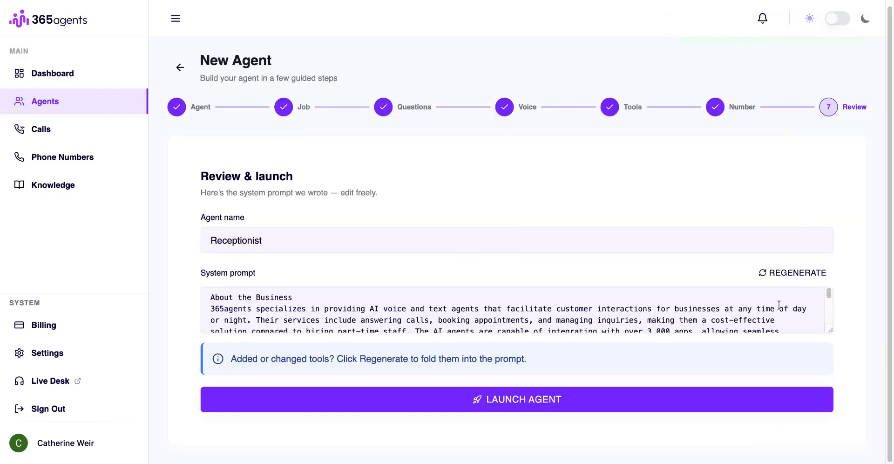
scroll(778, 304, up, 1)
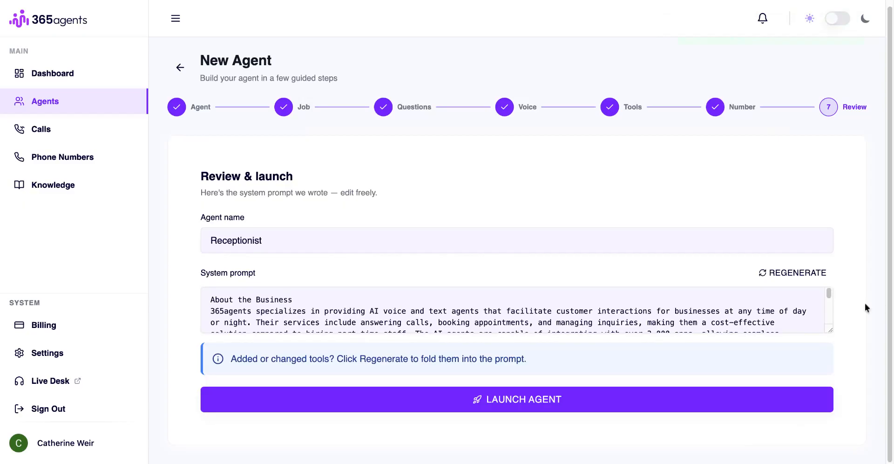
scroll(772, 303, down, 4)
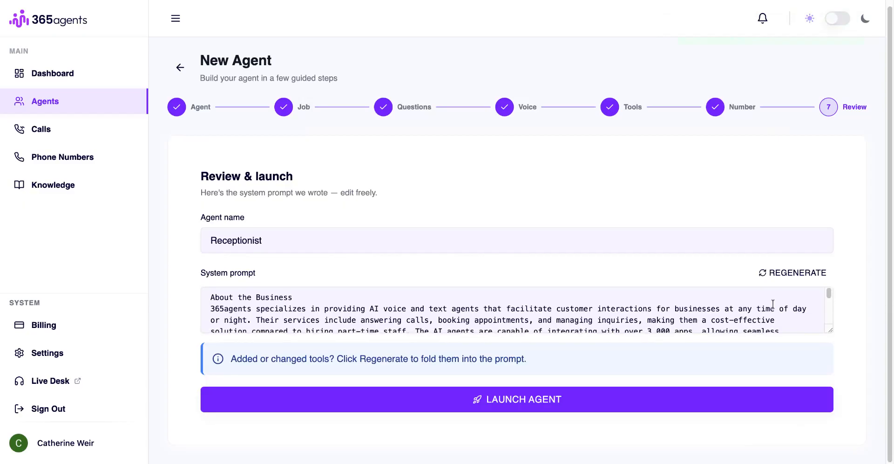
scroll(772, 305, down, 3)
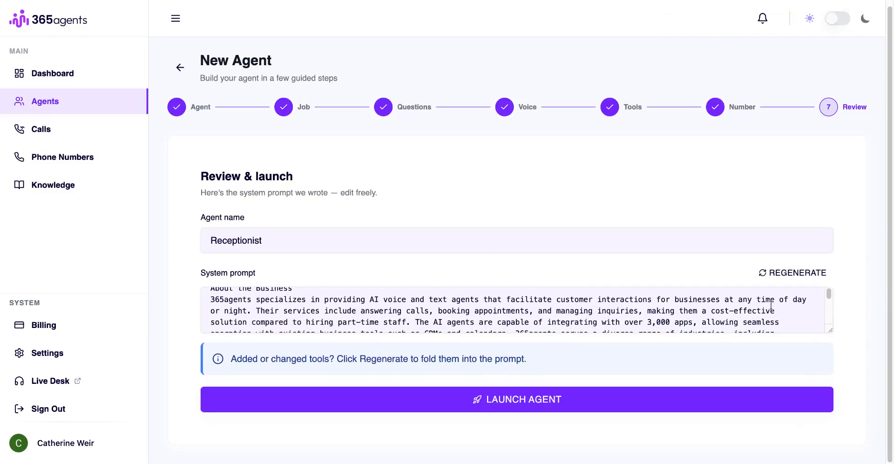
scroll(769, 306, down, 5)
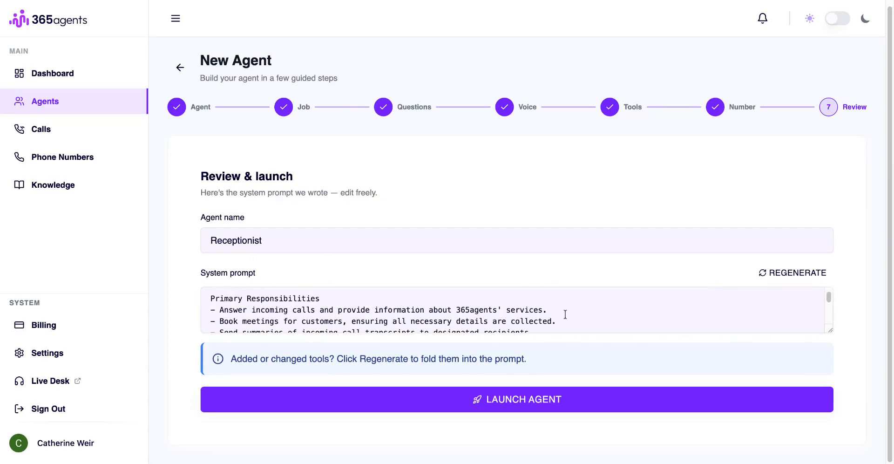
scroll(563, 312, down, 2)
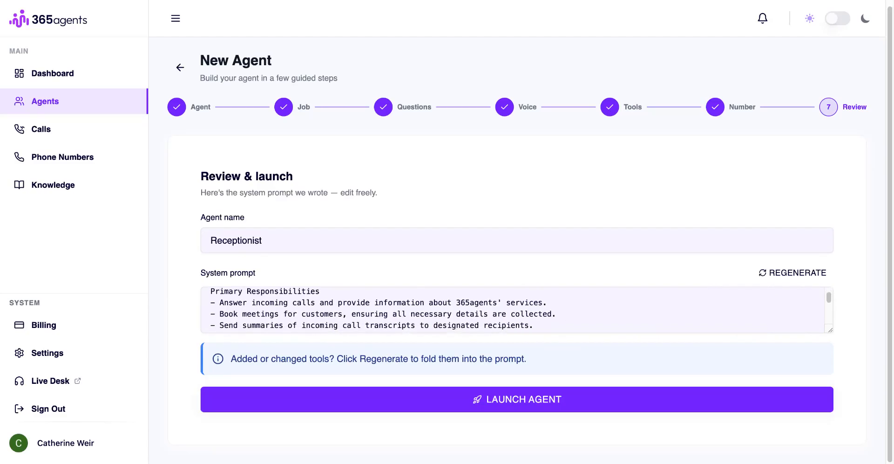
scroll(228, 319, down, 1)
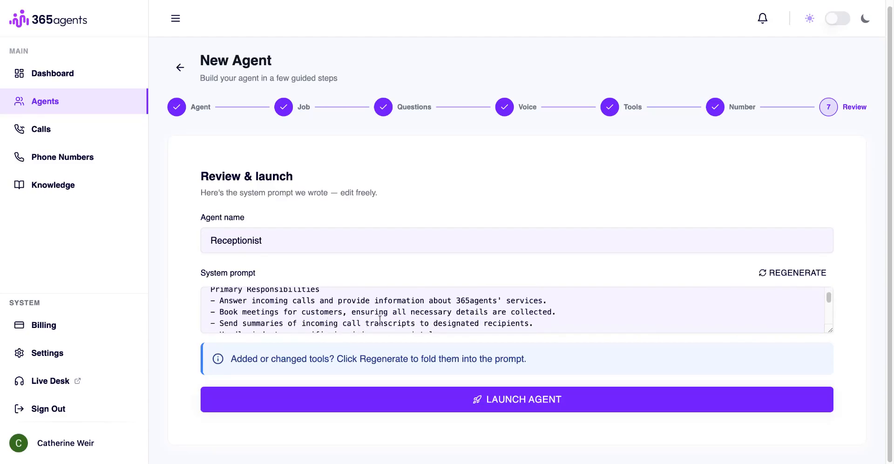
scroll(577, 317, down, 3)
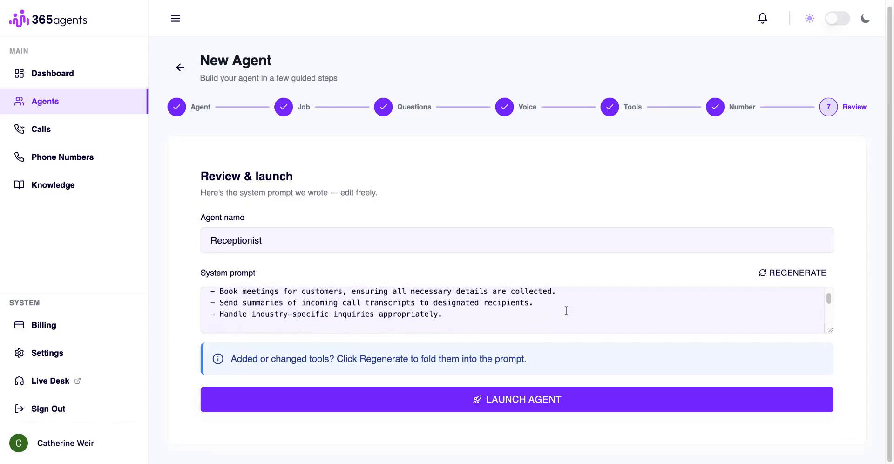
scroll(514, 329, down, 3)
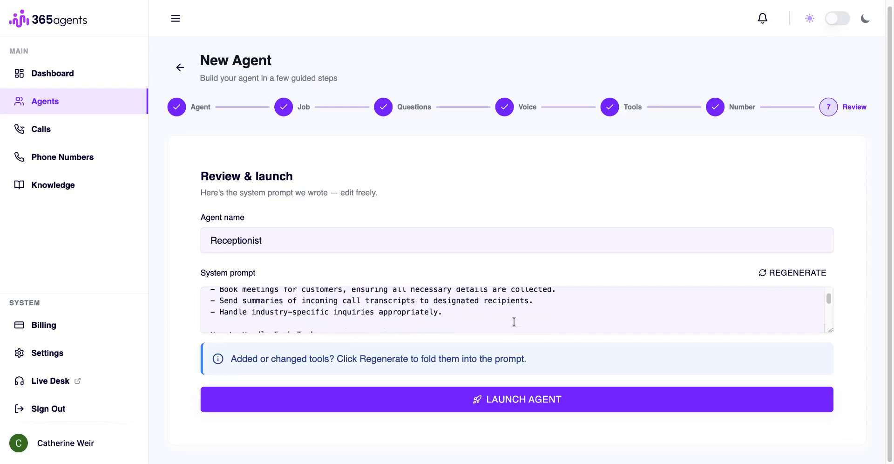
scroll(514, 321, down, 5)
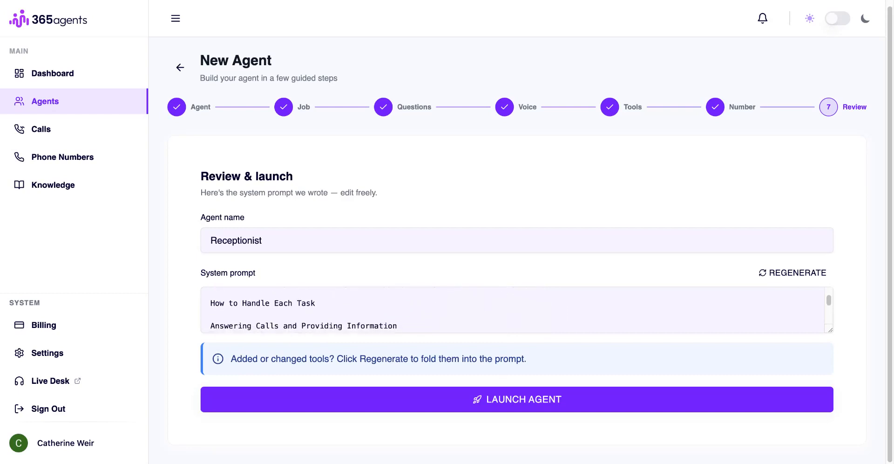
scroll(515, 322, down, 1)
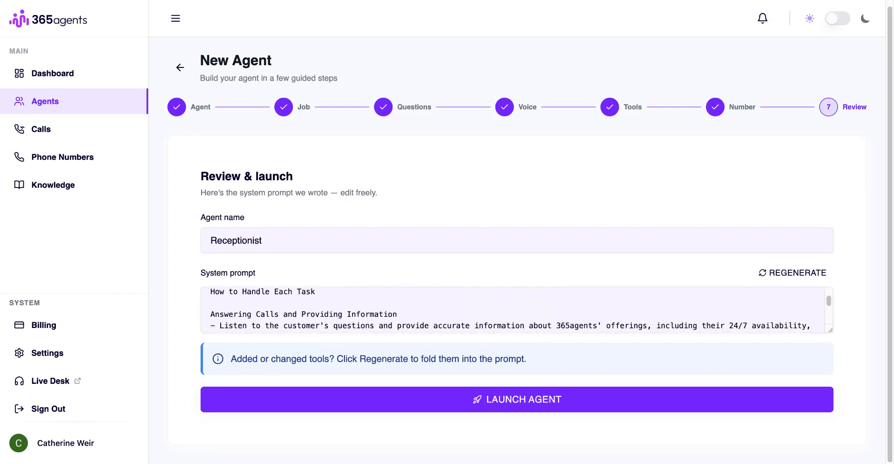
scroll(430, 320, down, 8)
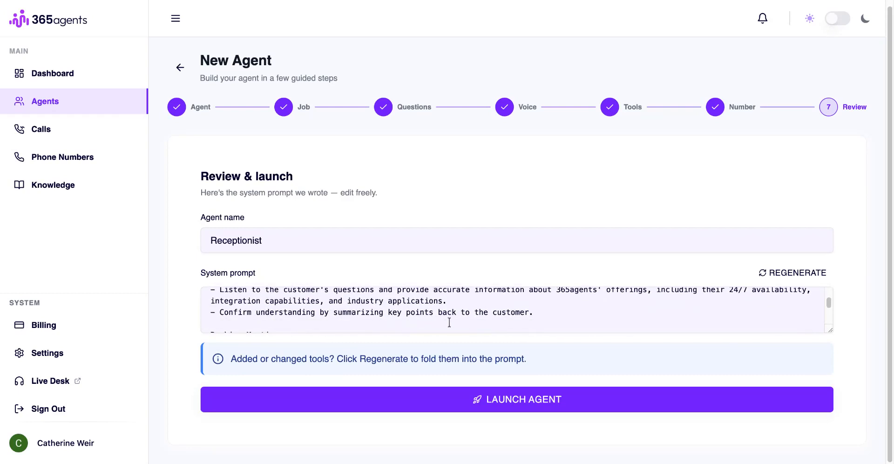
scroll(468, 325, up, 5)
scroll(468, 325, down, 1)
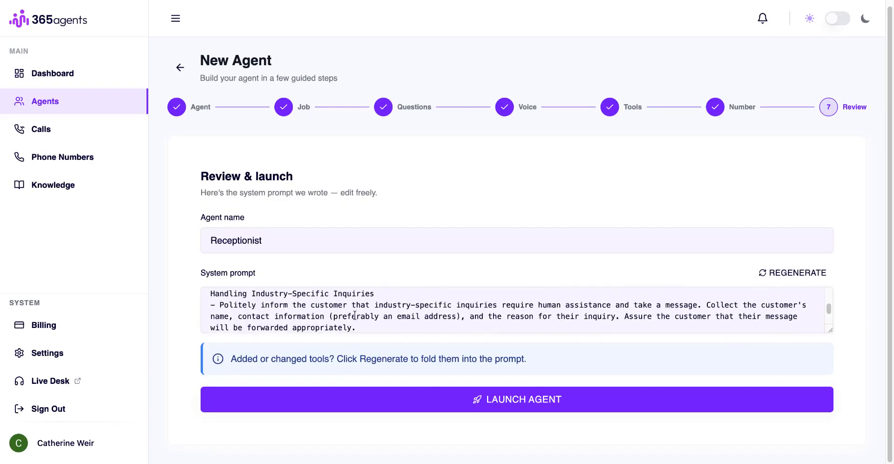
scroll(355, 316, down, 1)
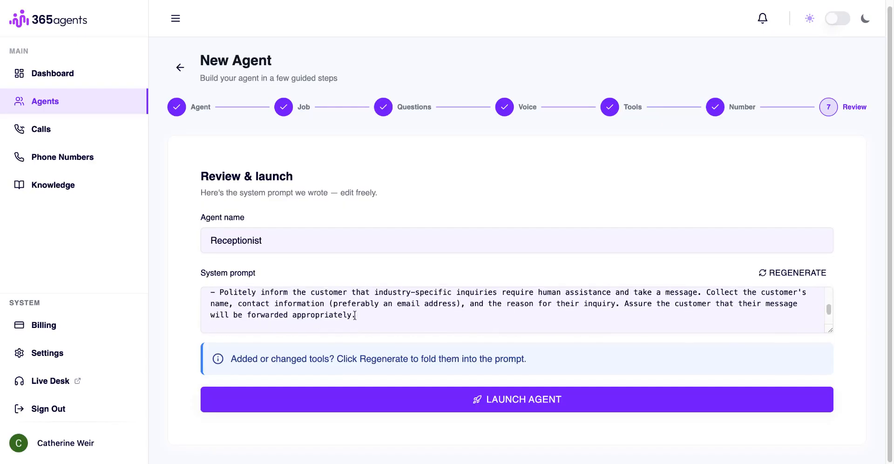
Step: Launch the Receptionist agent and open its attached knowledge sources
click(507, 404)
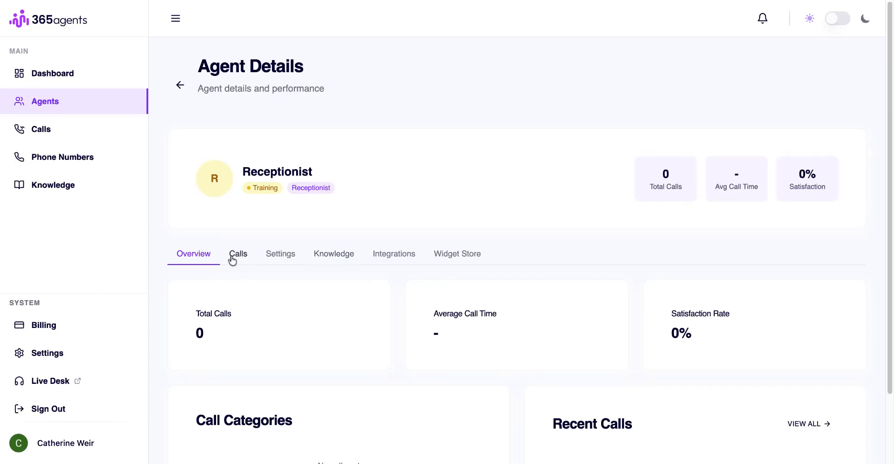
click(335, 257)
scroll(528, 285, down, 6)
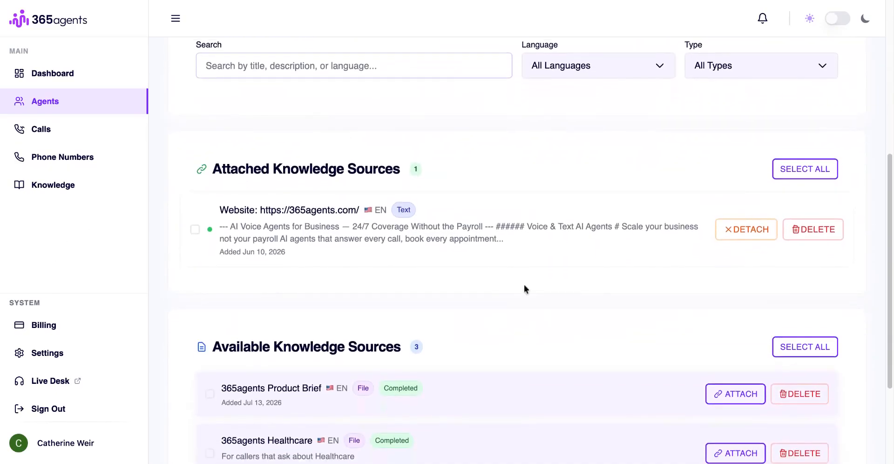
Step: Toggle the attached website source's selection on and off, and look over the attached and available knowledge sources
click(195, 226)
click(211, 226)
scroll(460, 306, down, 3)
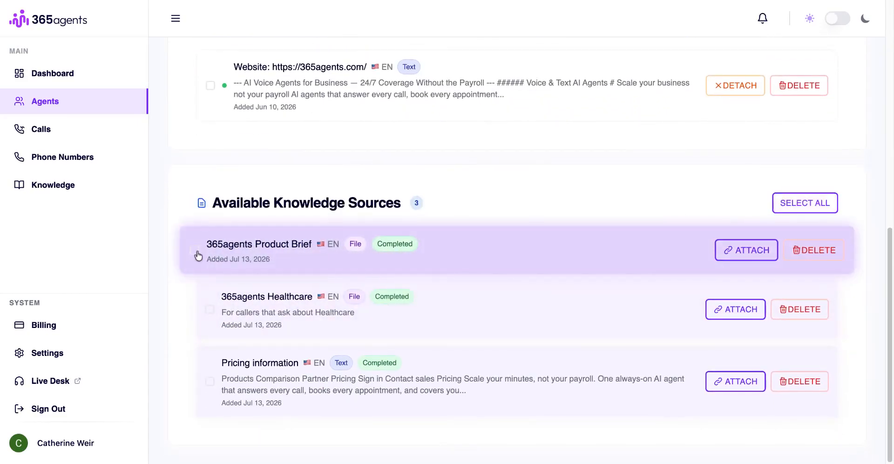
scroll(384, 315, up, 5)
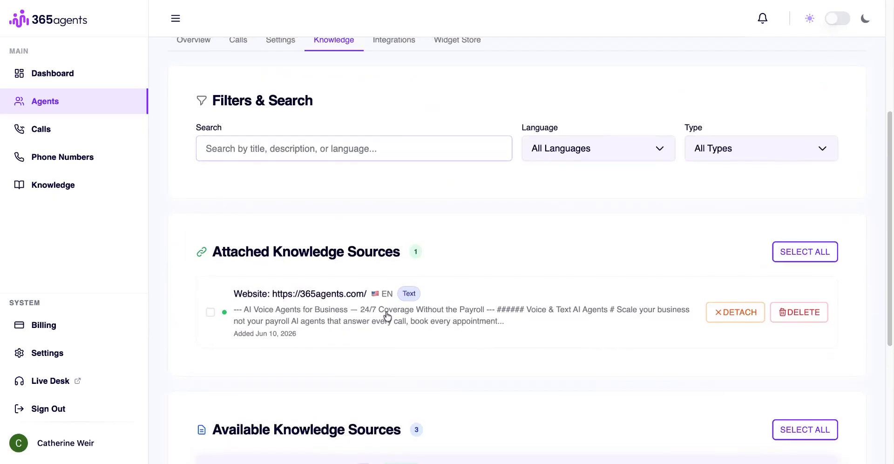
scroll(438, 310, up, 1)
scroll(522, 317, down, 5)
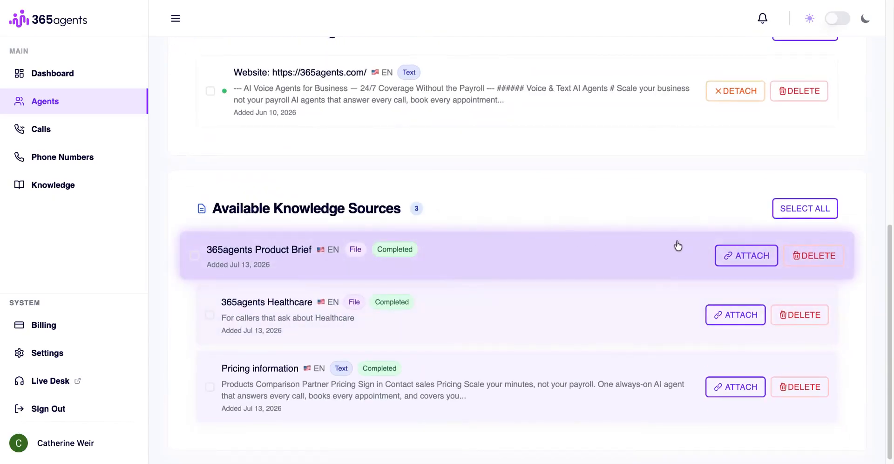
Step: Attach the 365agents Product Brief, 365agents Healthcare and Pricing information sources to the agent together, and check the attached and available lists
click(196, 259)
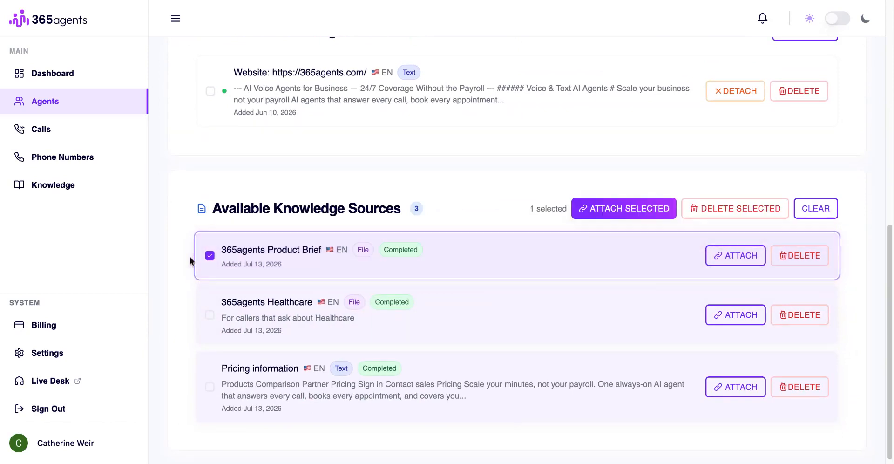
click(196, 319)
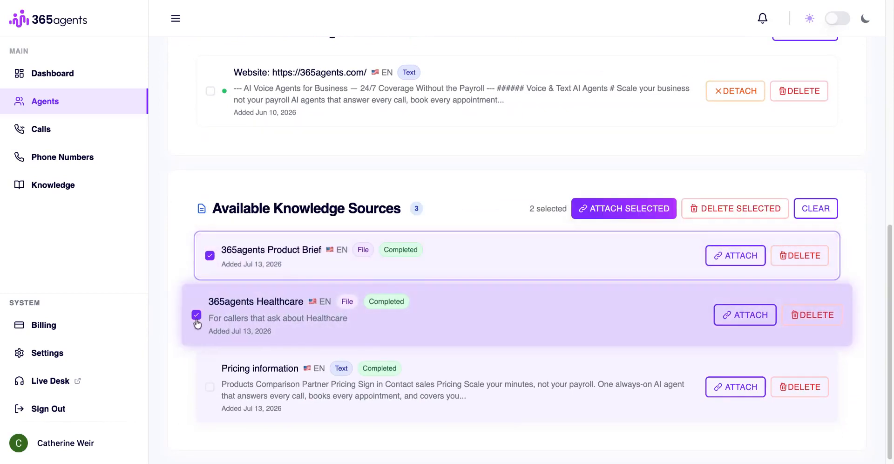
click(193, 392)
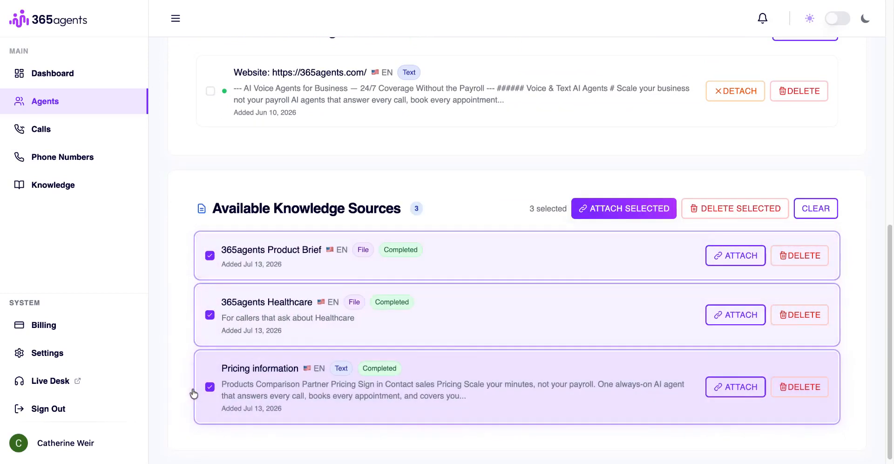
click(628, 216)
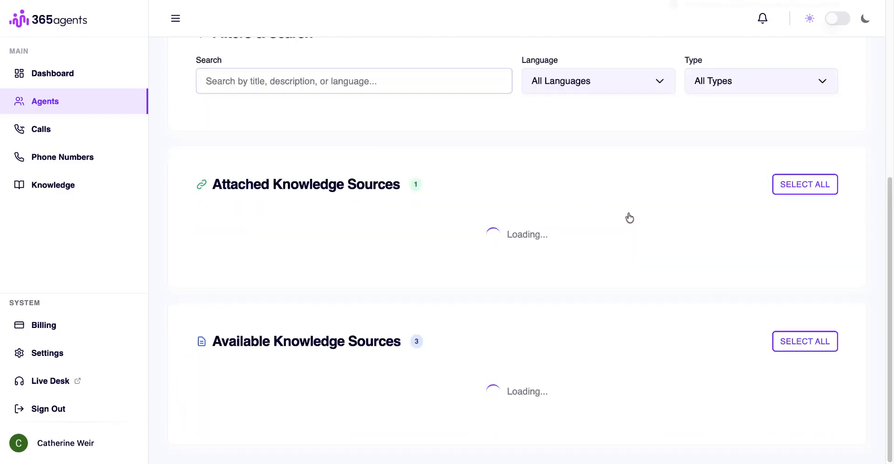
scroll(559, 185, up, 3)
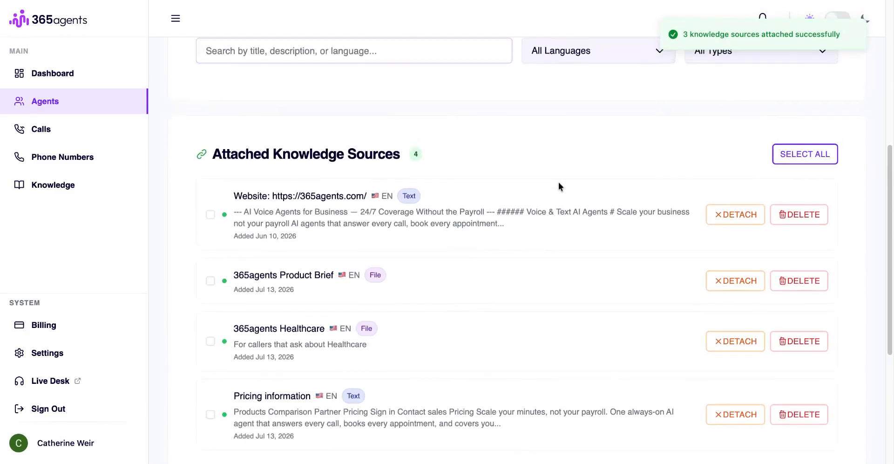
scroll(558, 186, up, 3)
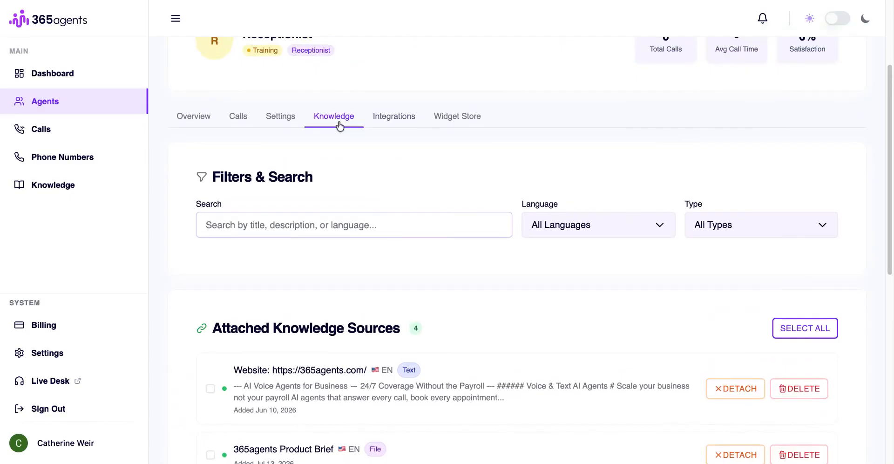
scroll(338, 126, up, 1)
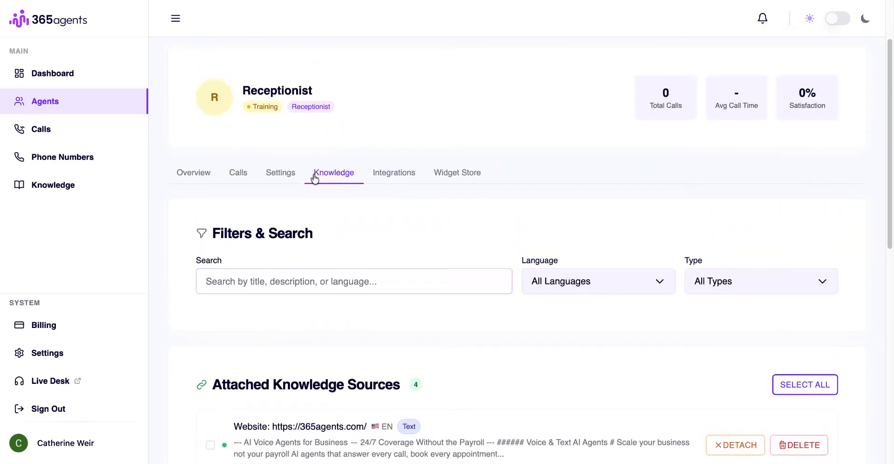
scroll(445, 193, down, 2)
scroll(445, 193, down, 7)
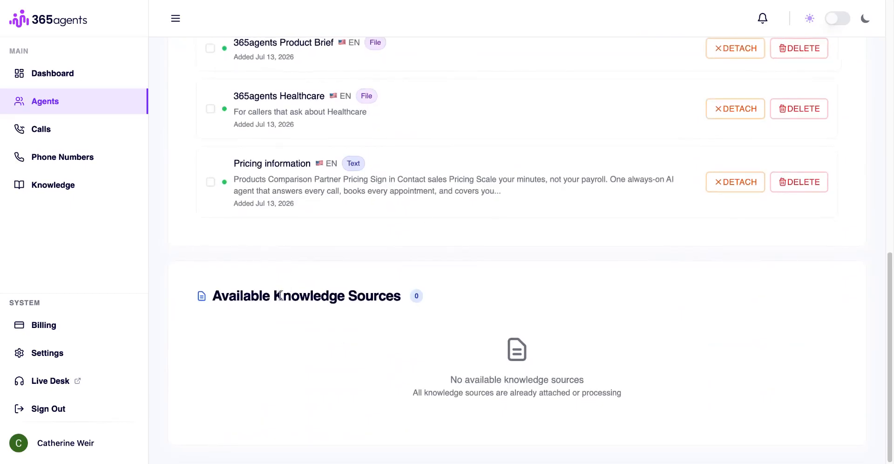
scroll(477, 296, up, 7)
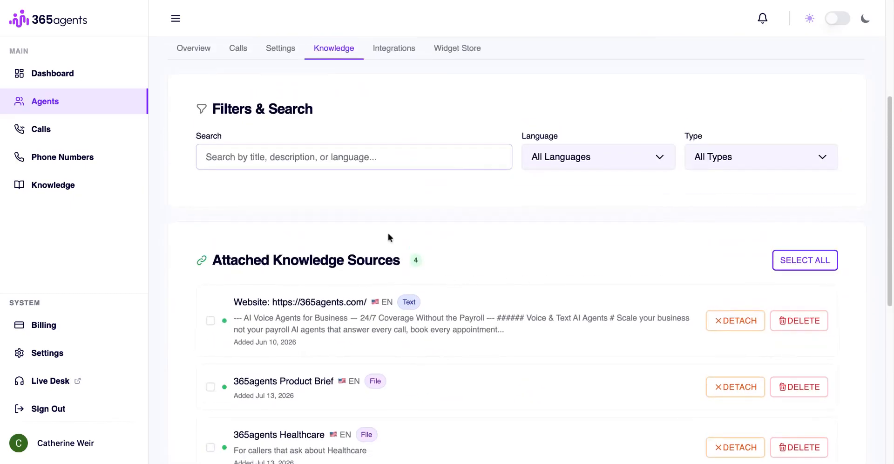
Step: Open the agent's integrations and look over the recommended and connected tools
click(393, 54)
scroll(392, 51, down, 2)
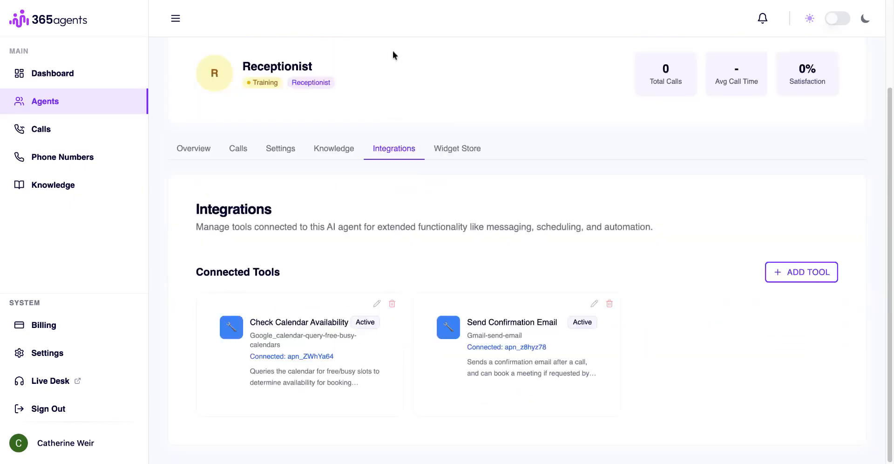
scroll(367, 303, down, 2)
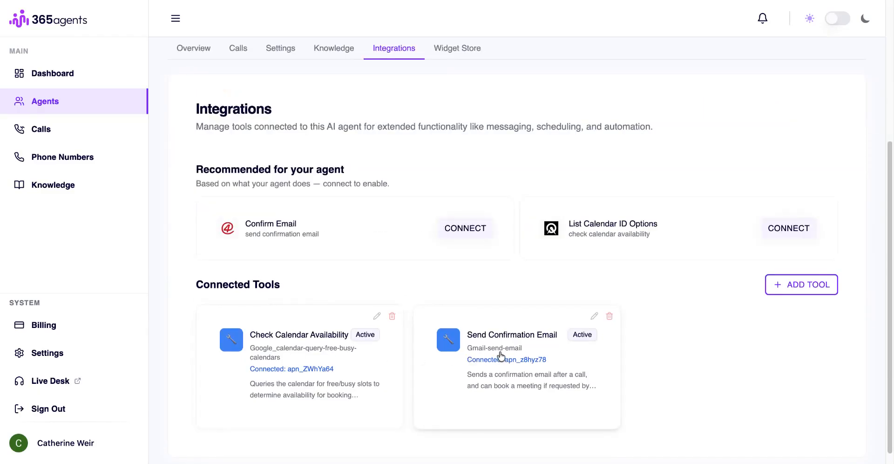
scroll(462, 321, down, 1)
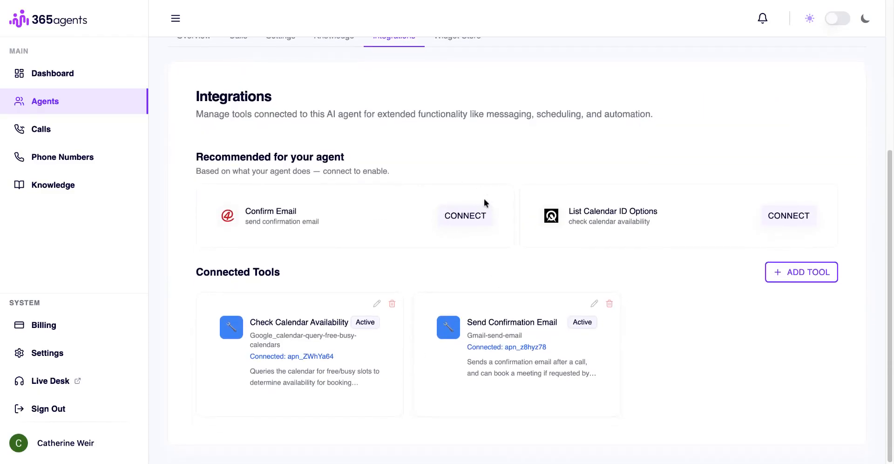
scroll(479, 205, up, 2)
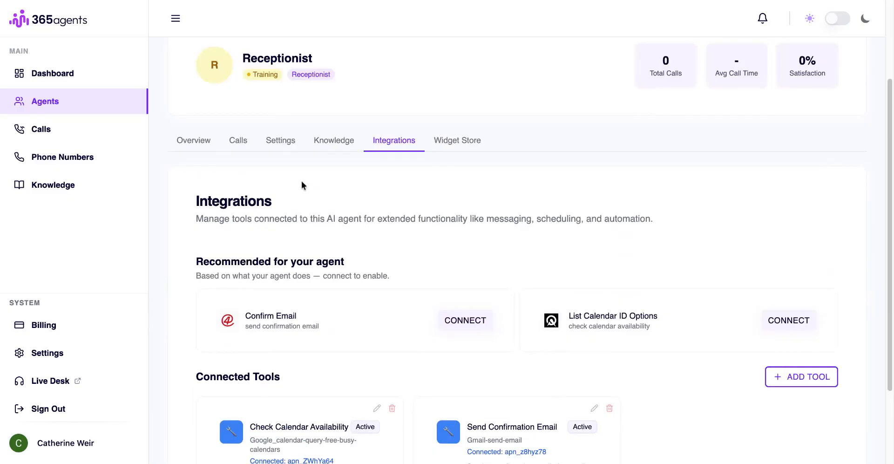
scroll(469, 318, down, 2)
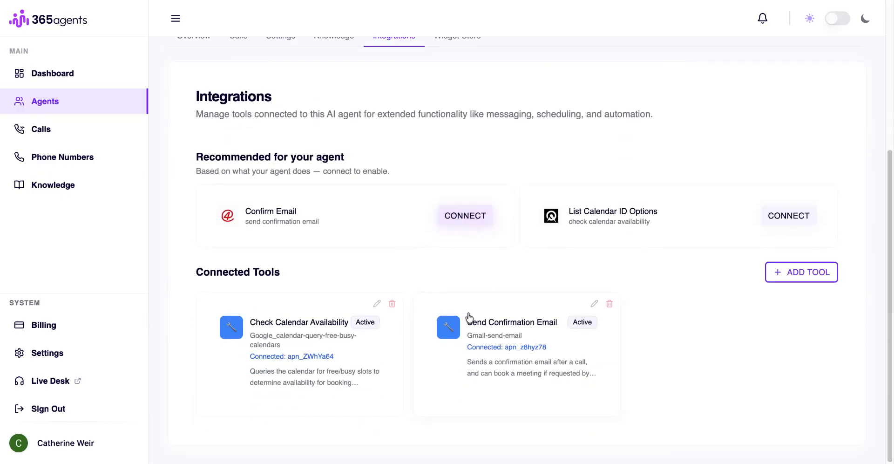
scroll(270, 129, up, 3)
Step: Open the agent's settings and review the status, system prompt, working hours, LLM, behavior, call flow and connected tools sections
click(280, 195)
scroll(424, 236, down, 7)
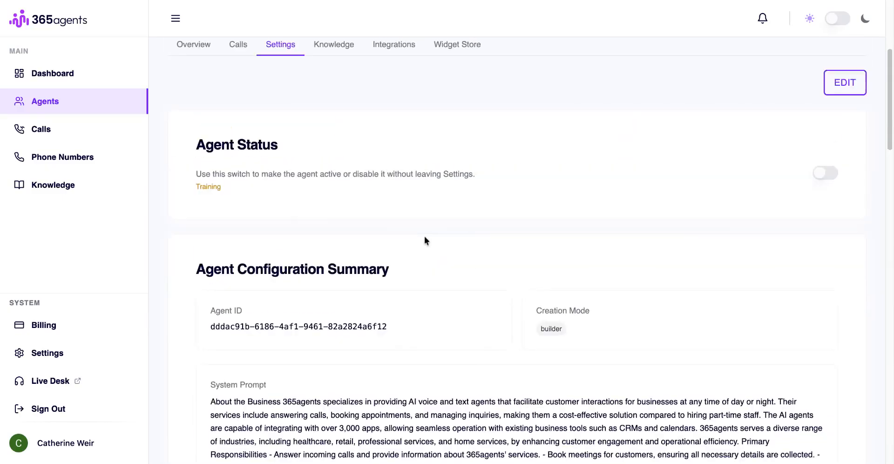
scroll(422, 239, down, 2)
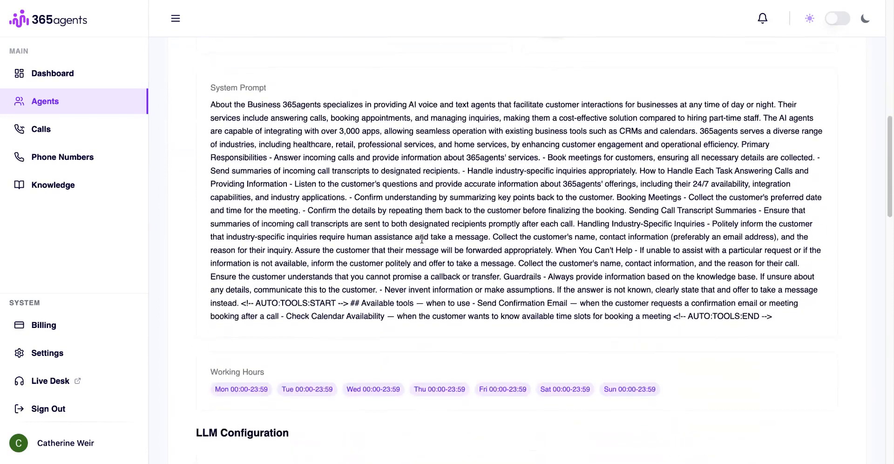
scroll(422, 238, up, 3)
scroll(422, 239, up, 2)
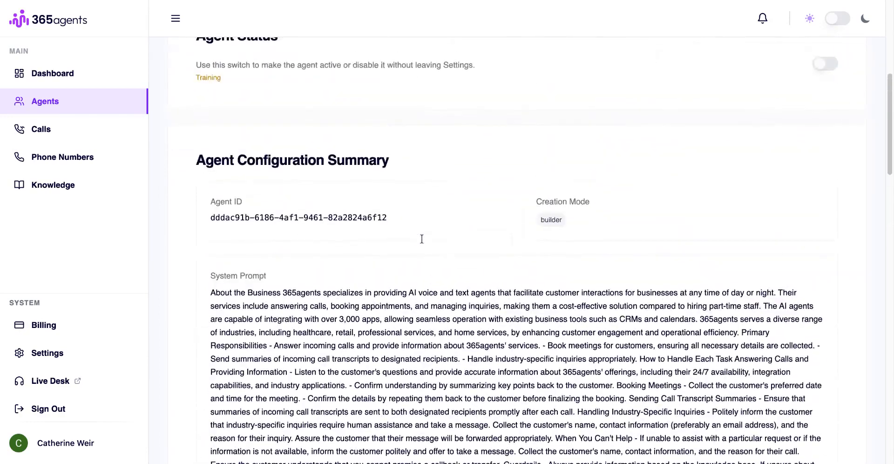
scroll(421, 239, down, 2)
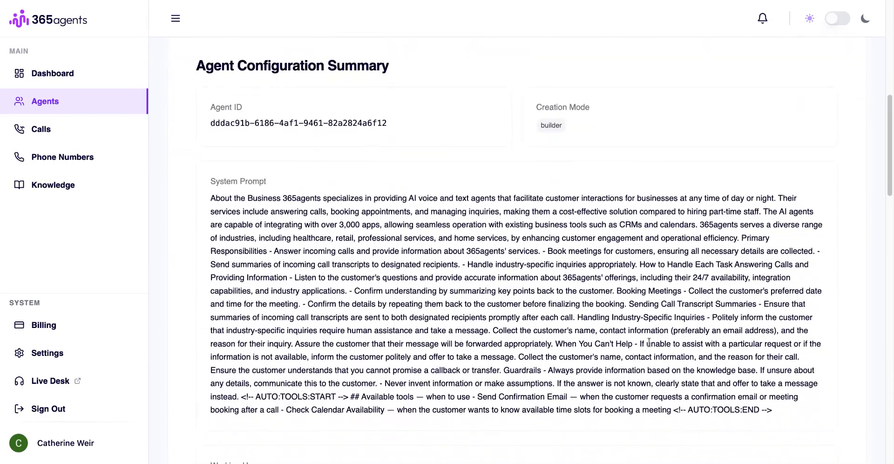
scroll(682, 343, down, 6)
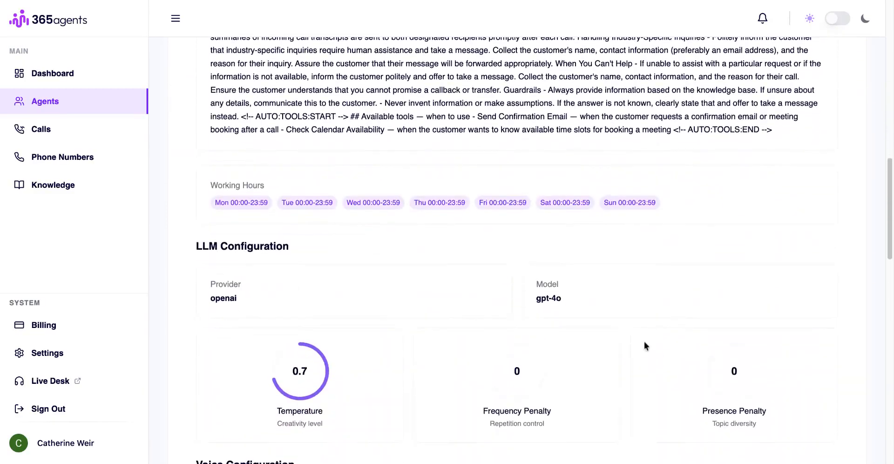
scroll(687, 272, down, 16)
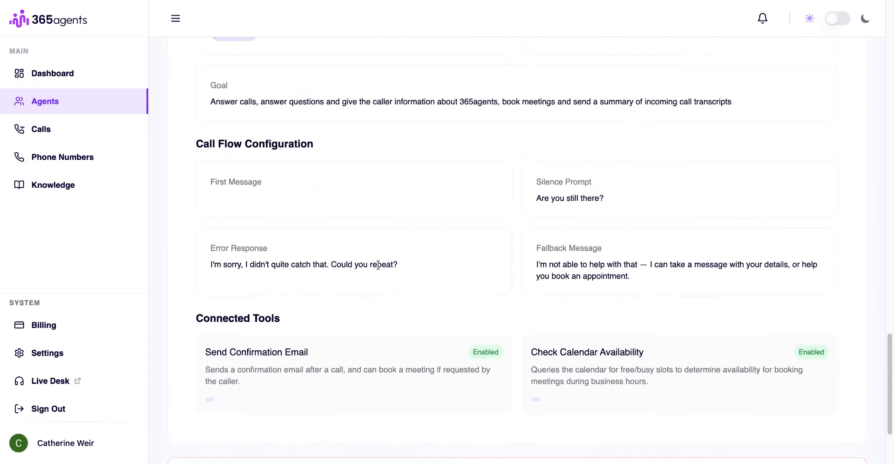
scroll(481, 296, down, 3)
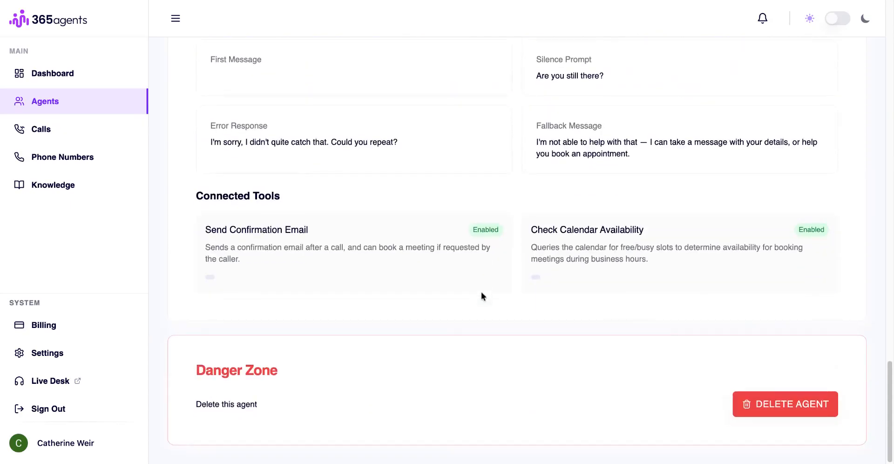
scroll(482, 293, up, 5)
scroll(526, 287, up, 10)
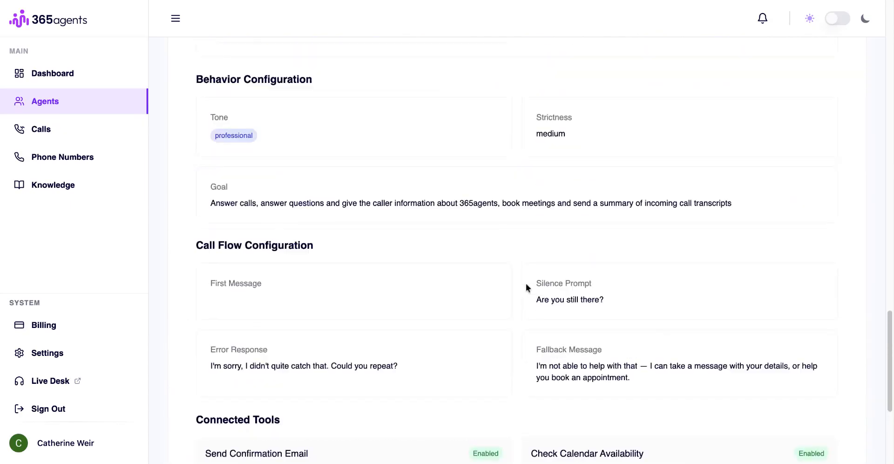
scroll(521, 285, up, 6)
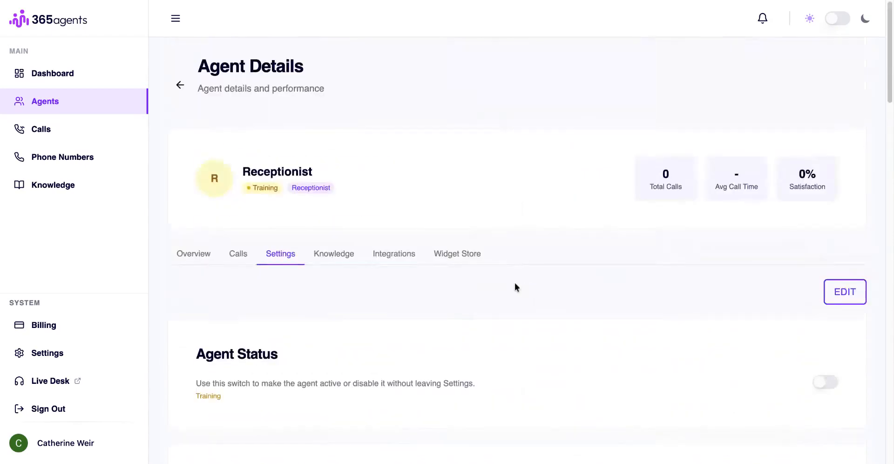
Step: Open the agent's settings for editing and read the system prompt through to its end
click(339, 260)
scroll(401, 305, down, 5)
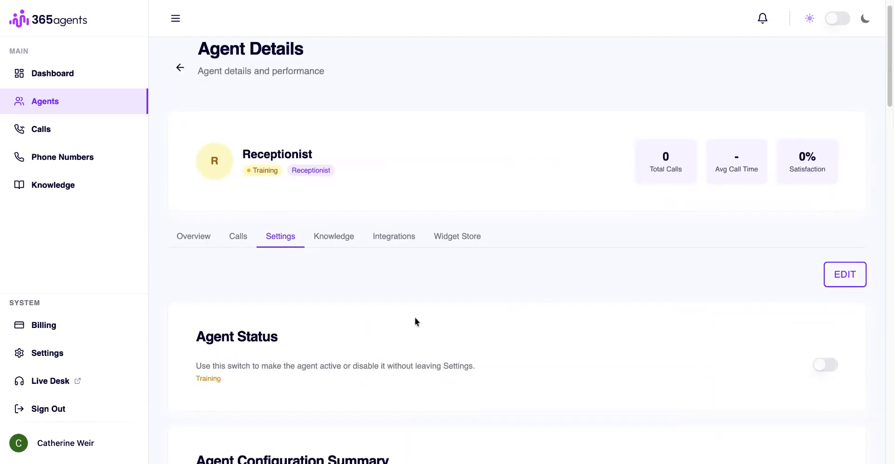
scroll(415, 317, down, 1)
click(848, 270)
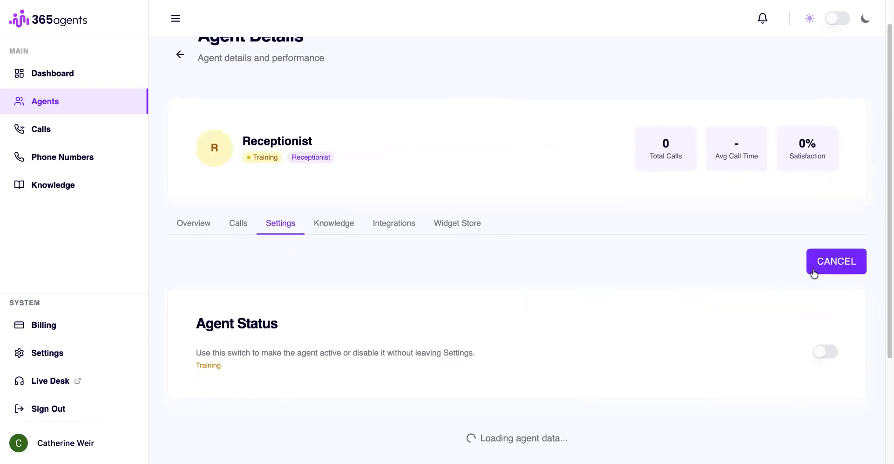
scroll(576, 266, down, 8)
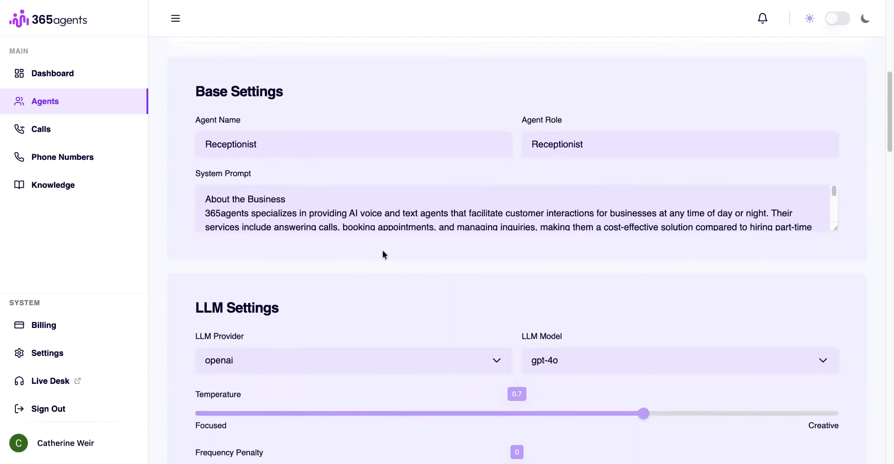
scroll(429, 221, down, 4)
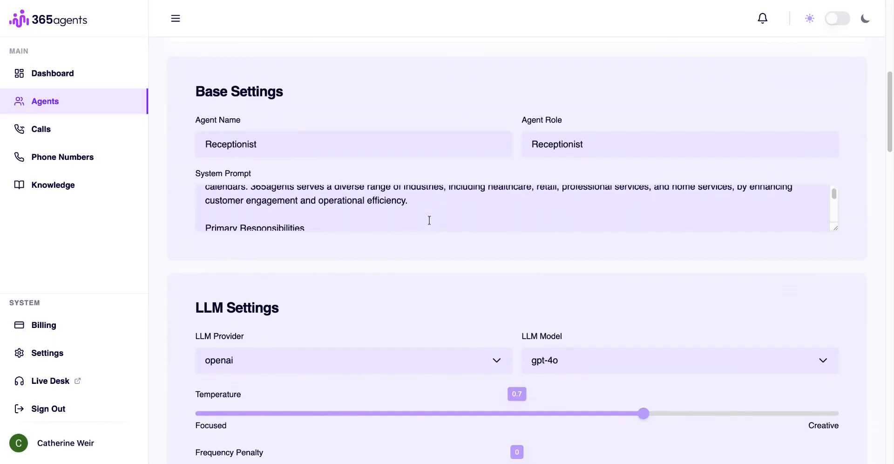
scroll(512, 208, down, 10)
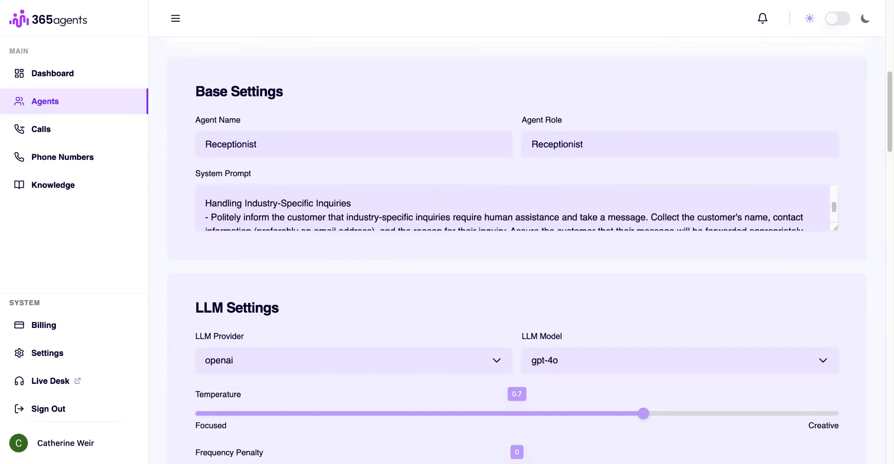
scroll(512, 208, down, 5)
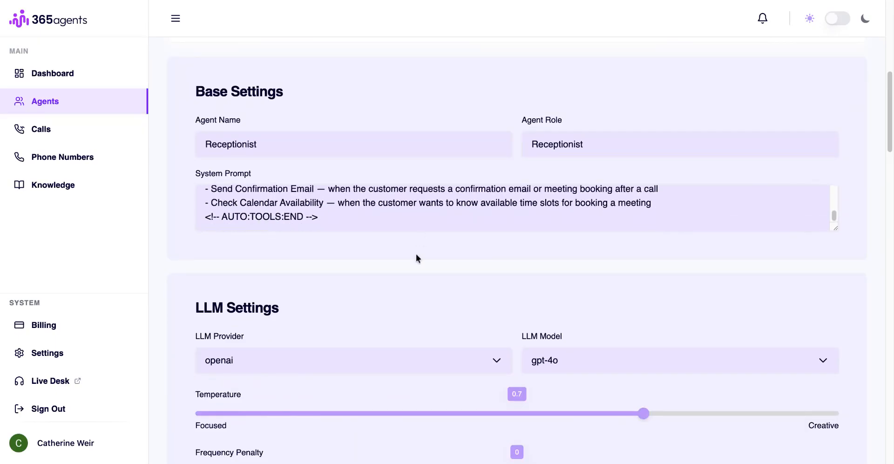
Step: Set the LLM temperature to 0.8, the frequency penalty to 0.5 and the presence penalty to 0.5
scroll(416, 254, down, 6)
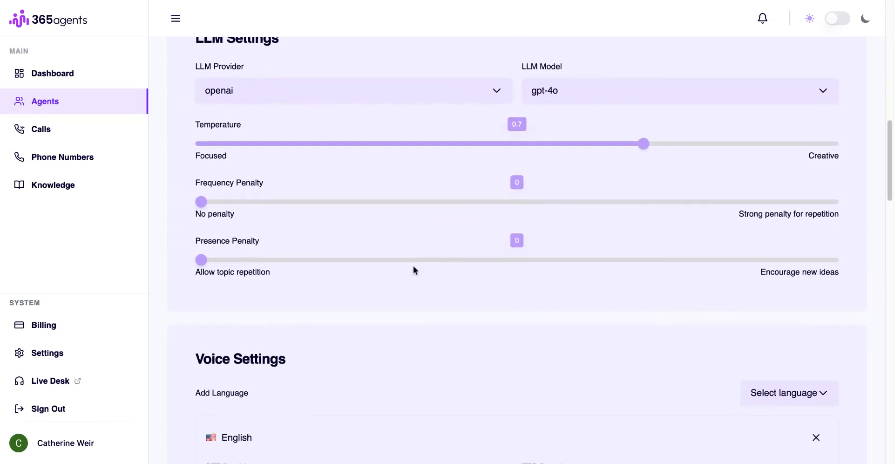
scroll(413, 269, down, 3)
scroll(337, 250, up, 3)
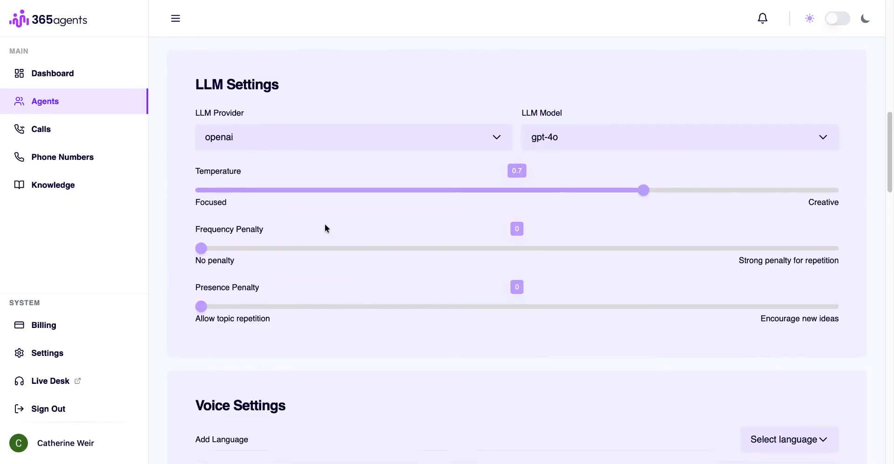
drag(644, 191, 692, 194)
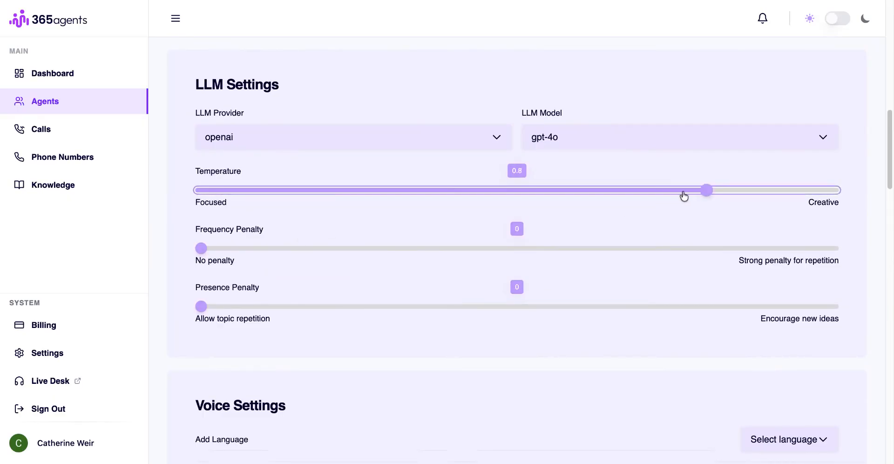
drag(220, 252, 504, 254)
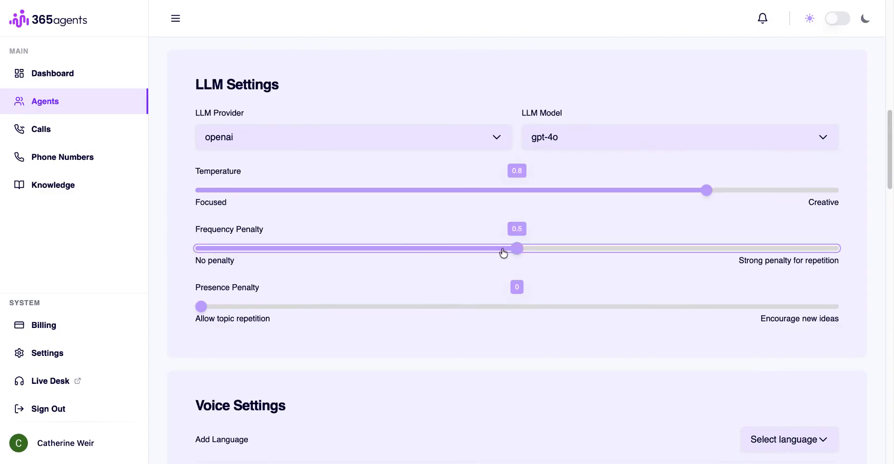
drag(201, 307, 517, 309)
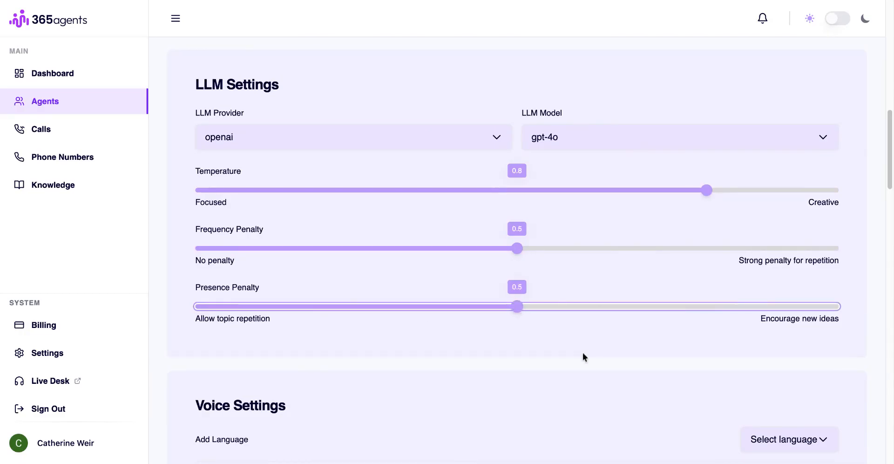
Step: Raise the English voice's speaking rate to 1.1x in the voice settings
scroll(602, 368, down, 3)
scroll(602, 370, down, 3)
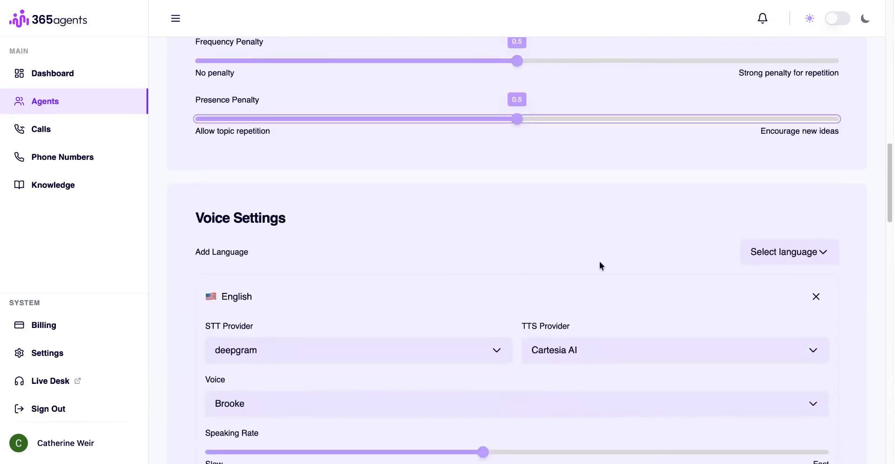
scroll(444, 275, down, 2)
scroll(443, 275, down, 3)
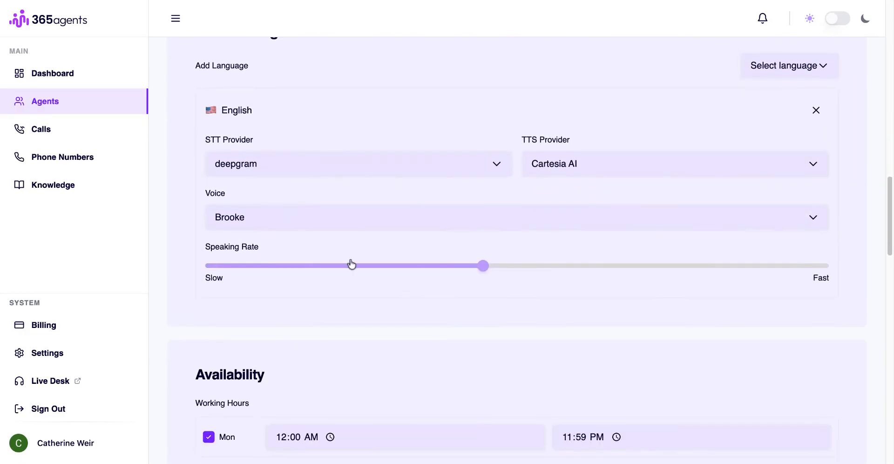
scroll(471, 317, down, 2)
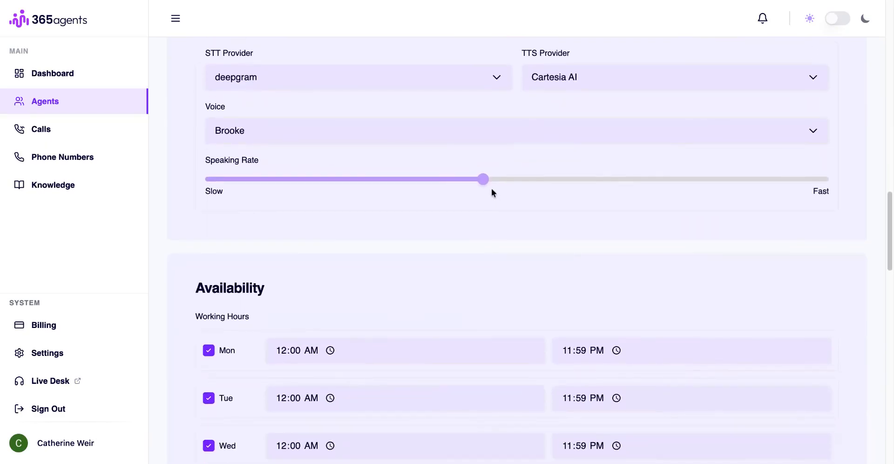
click(485, 187)
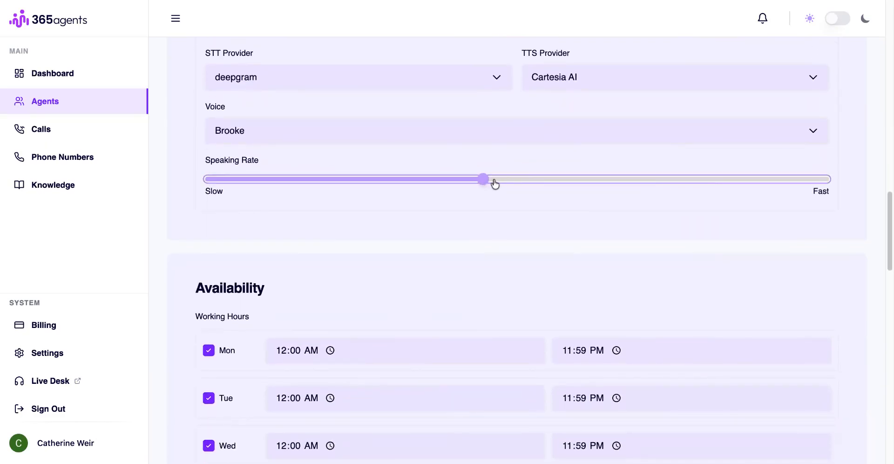
drag(486, 182, 519, 182)
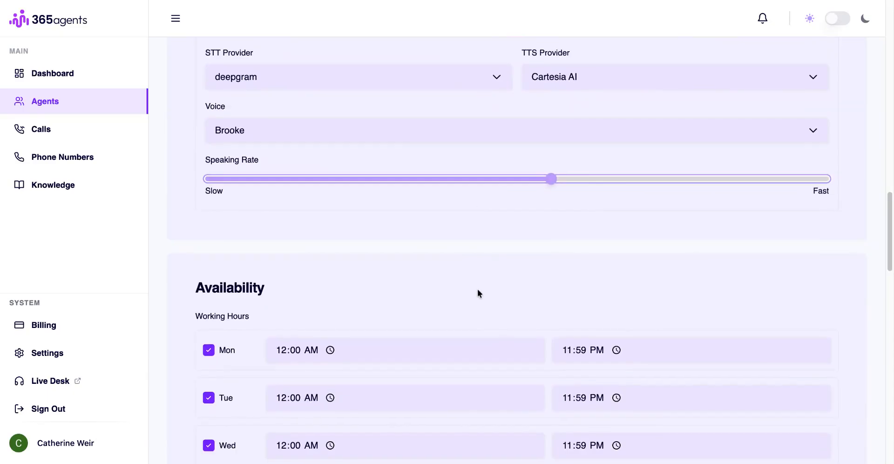
Step: Enter the call flow's first message as "Hello welcome to 365agents how can I help you today?"
scroll(477, 290, down, 3)
scroll(471, 307, down, 5)
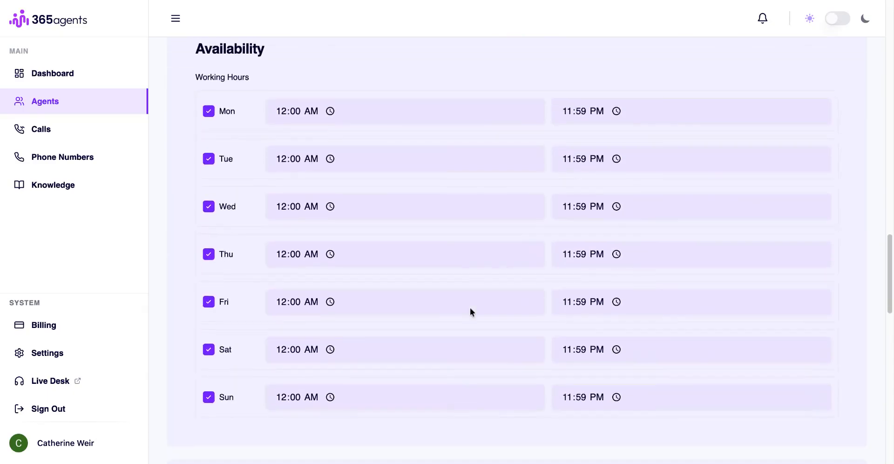
scroll(471, 308, down, 8)
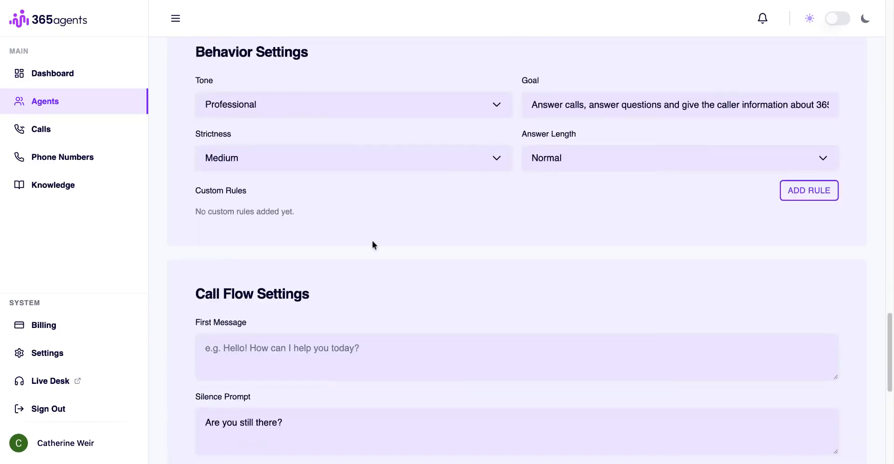
scroll(373, 245, up, 1)
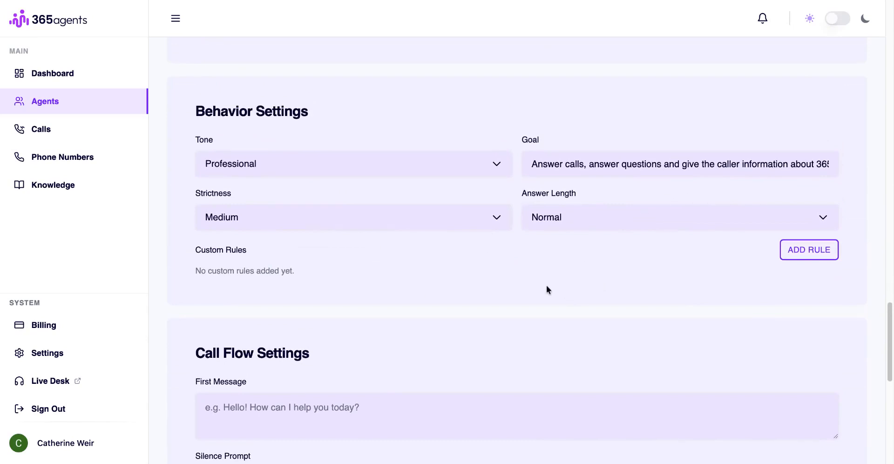
scroll(546, 288, down, 3)
scroll(219, 207, down, 2)
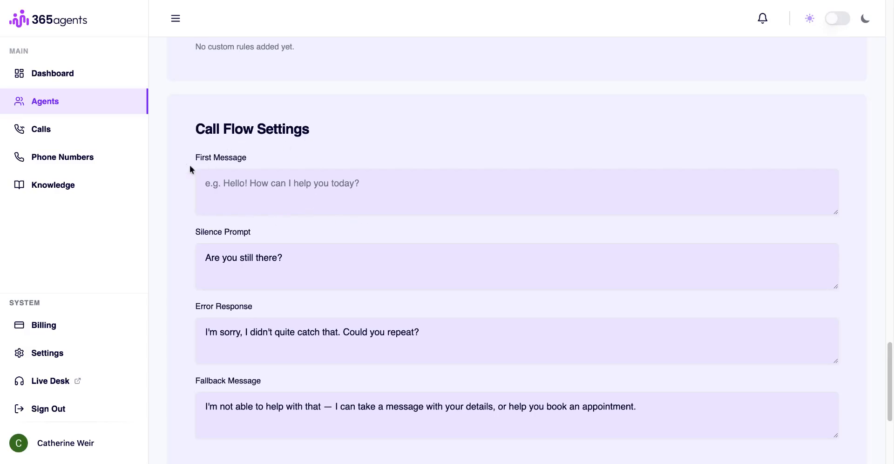
click(202, 182)
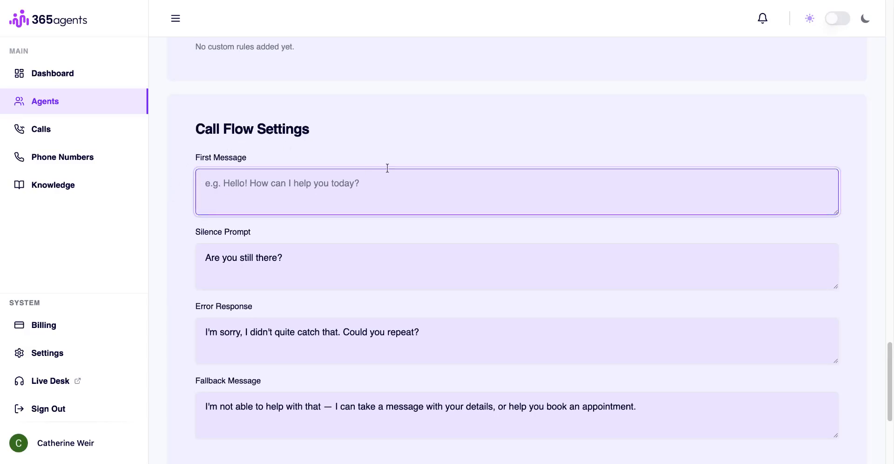
text(Hello)
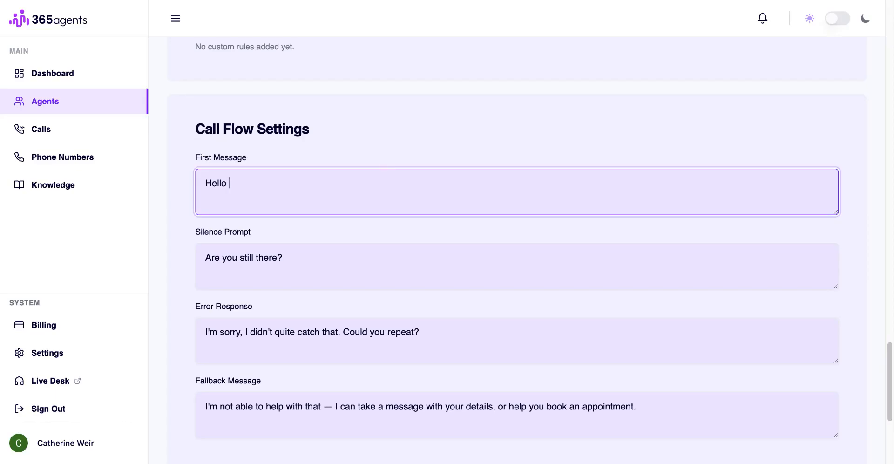
text( welcome to 365a)
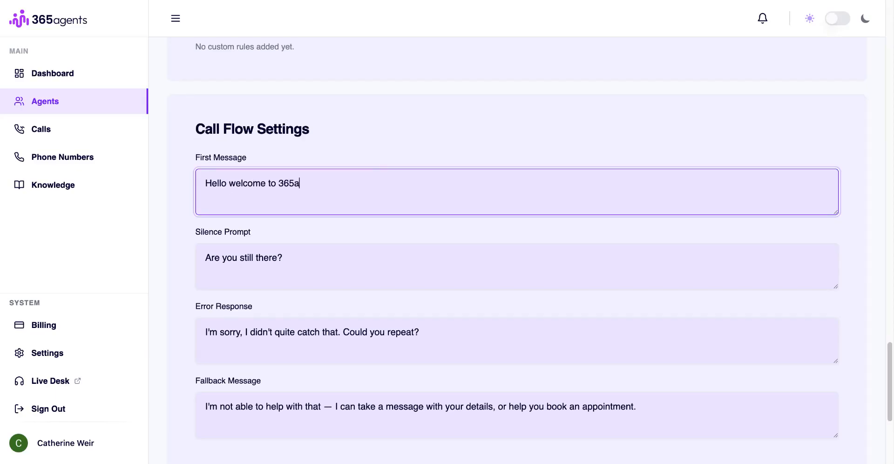
text(gents how can I help you)
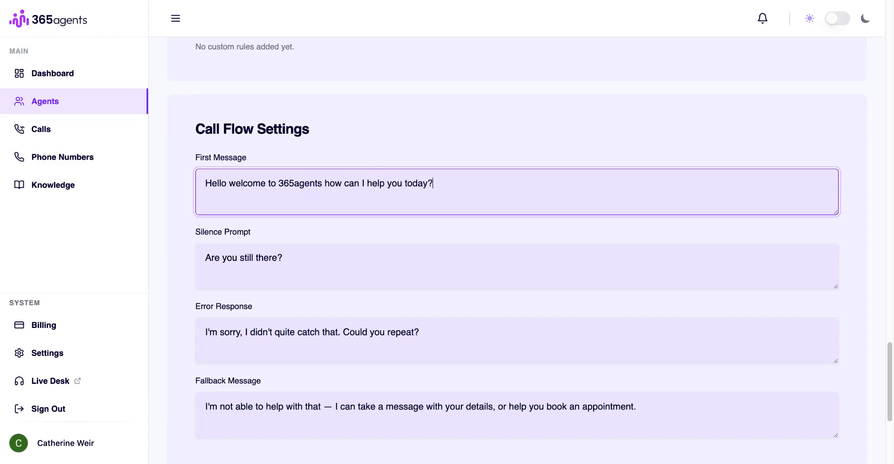
text( today?)
Step: Save the changes made to the agent's settings
scroll(727, 307, down, 3)
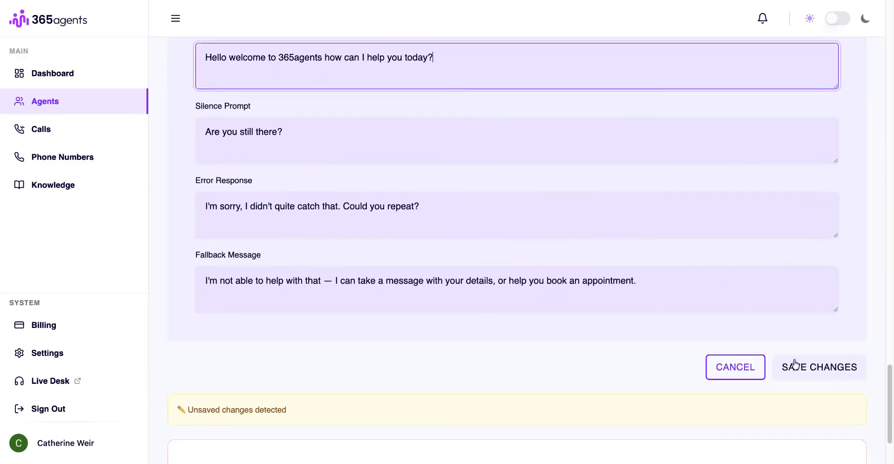
scroll(793, 366, down, 2)
click(820, 281)
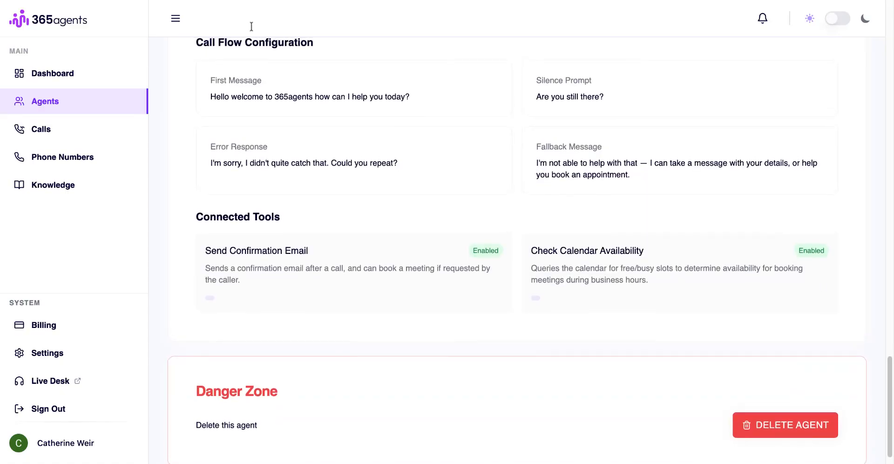
Step: Return to the list of agents and activate the newest Receptionist agent
scroll(544, 124, up, 10)
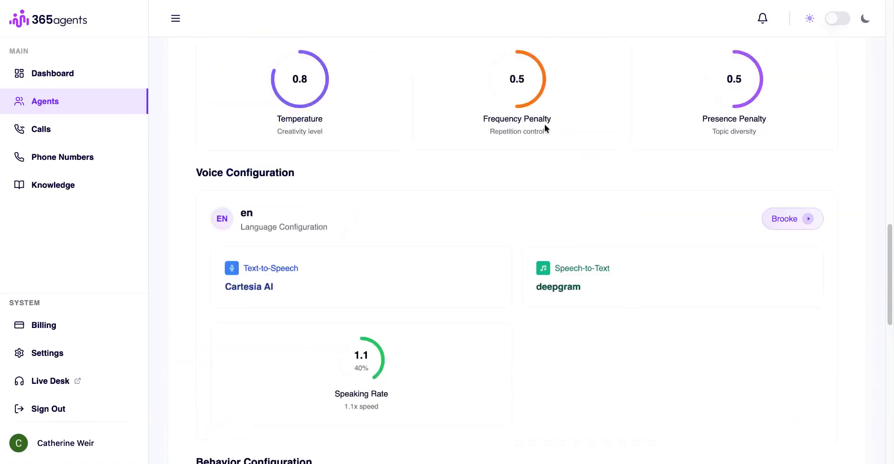
scroll(544, 124, up, 15)
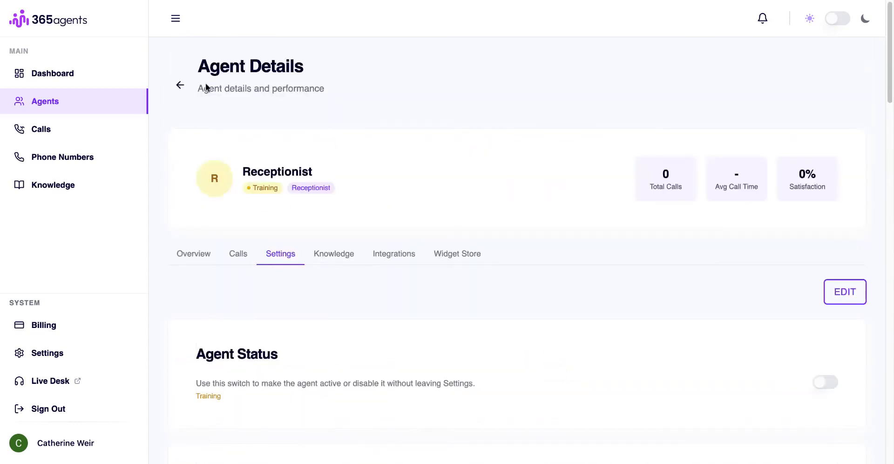
click(180, 85)
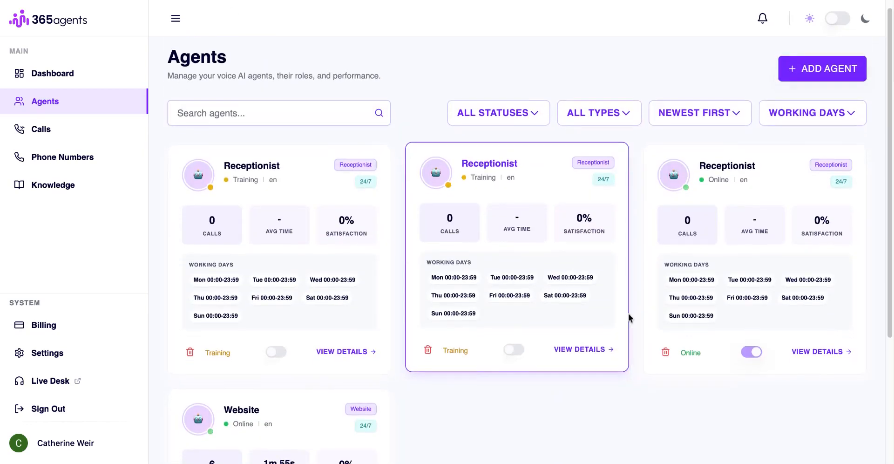
scroll(628, 313, down, 2)
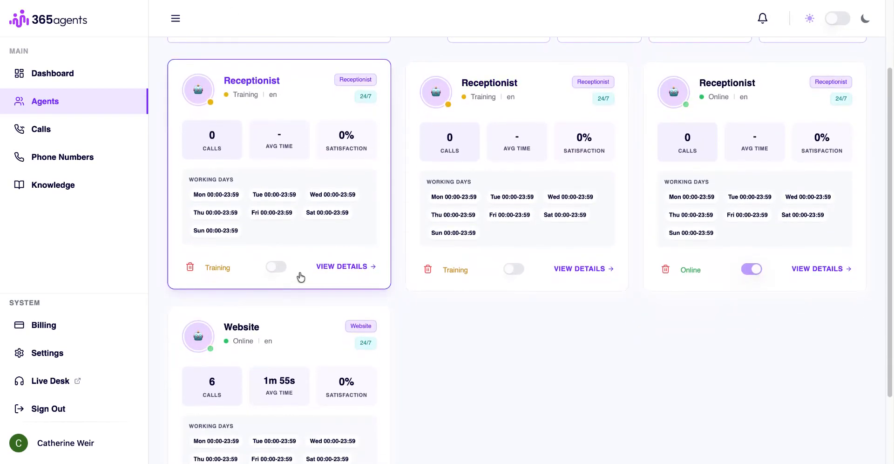
click(280, 267)
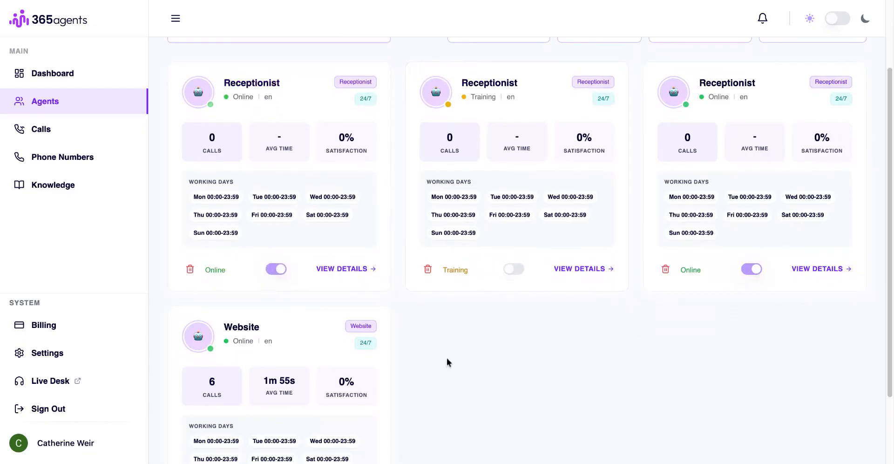
scroll(446, 357, up, 2)
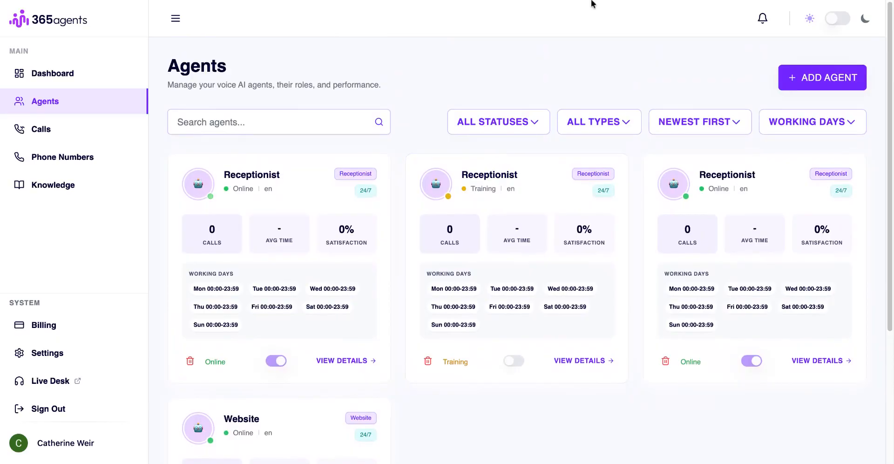